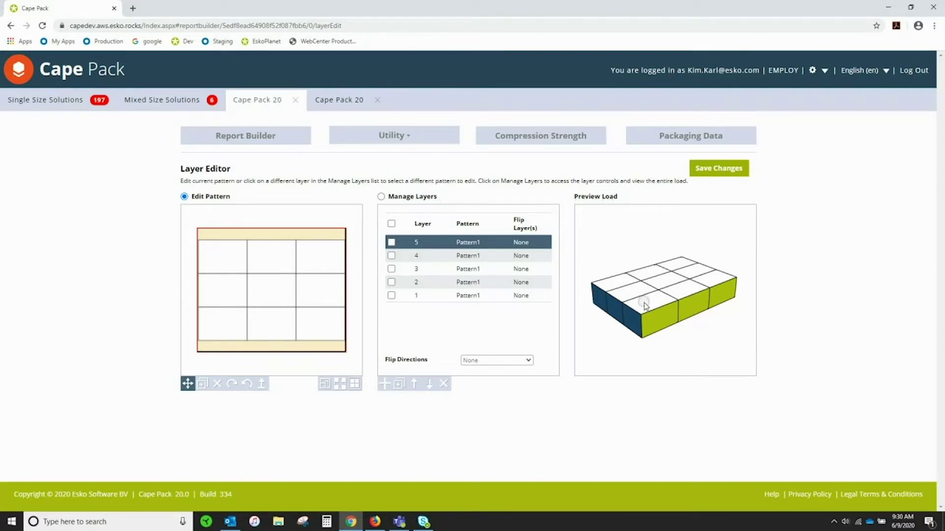
Step: Move the three cases of the top row together to the pallet's edge and back to their original position, and deselect them
mouse_move(643, 312)
mouse_down()
mouse_move(652, 253)
mouse_move(668, 252)
mouse_move(653, 246)
mouse_move(624, 264)
mouse_move(625, 326)
mouse_move(649, 327)
mouse_move(646, 310)
mouse_up()
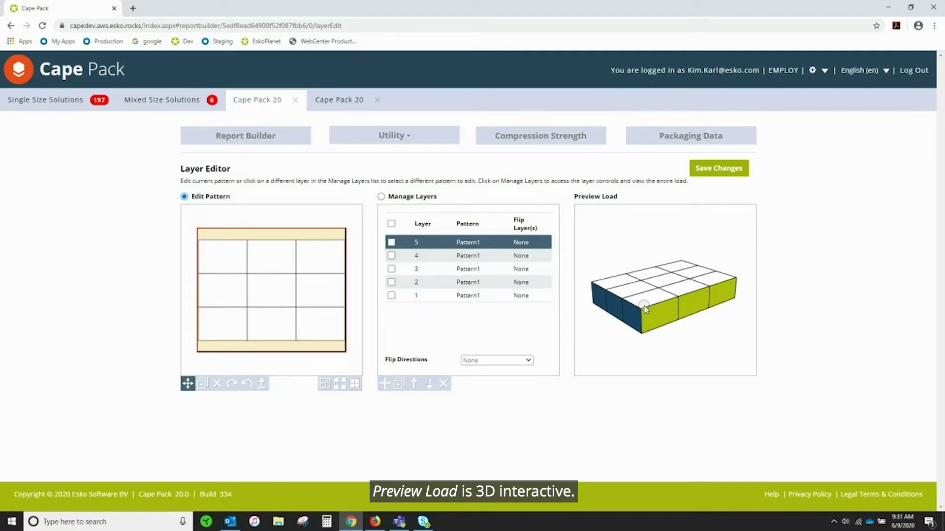
click(232, 265)
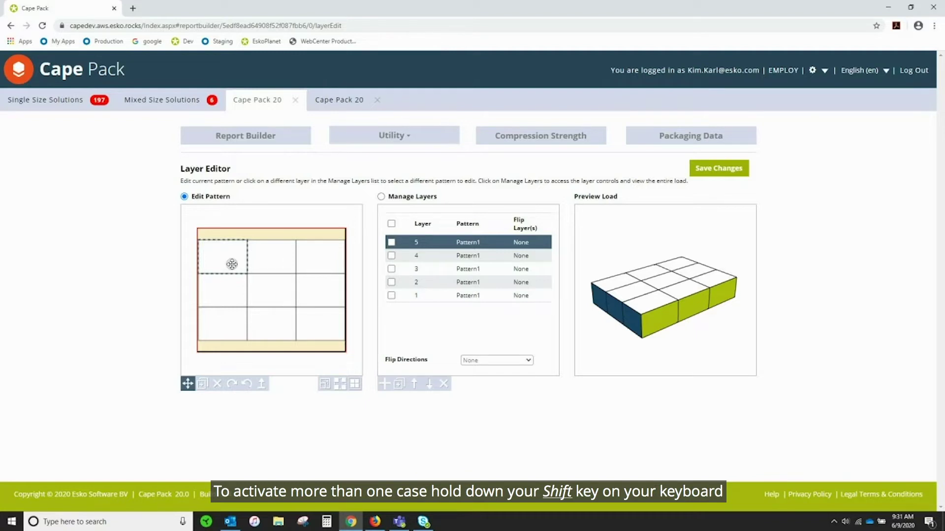
shift+click(278, 263)
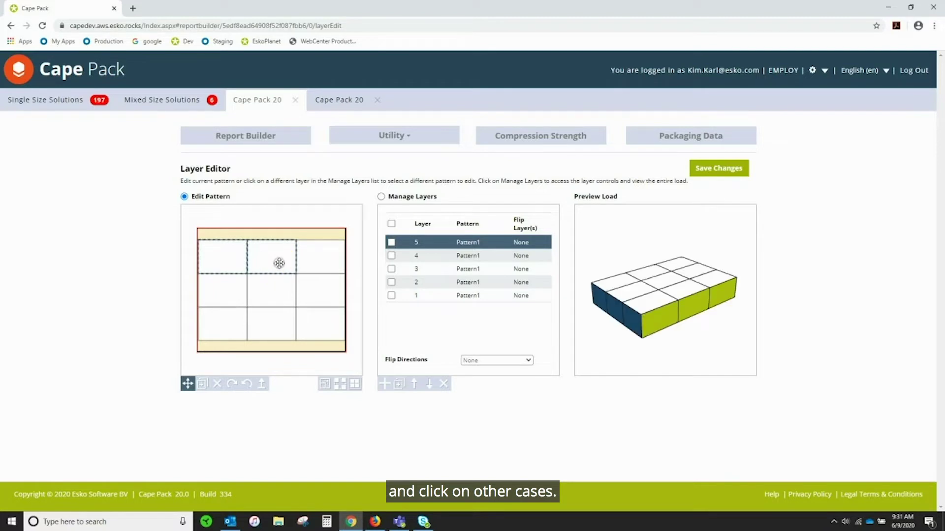
shift+click(325, 262)
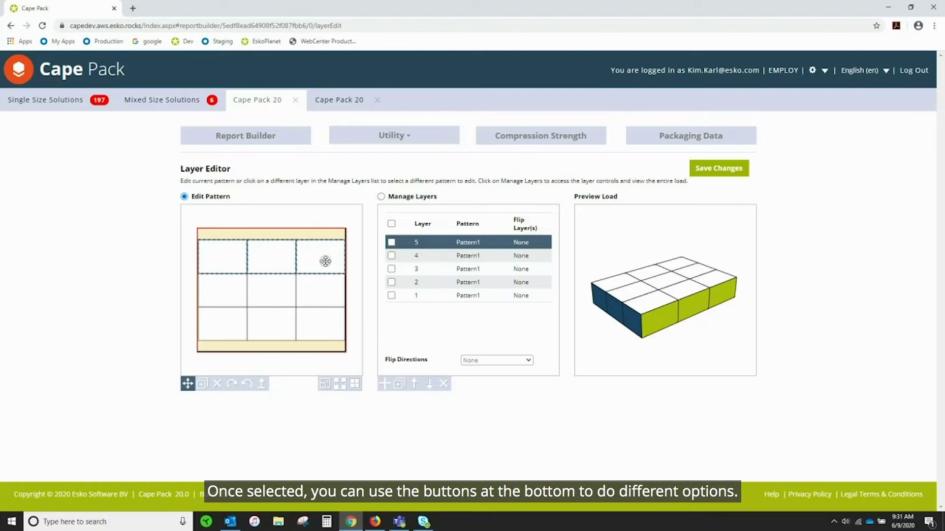
drag(325, 261, 325, 245)
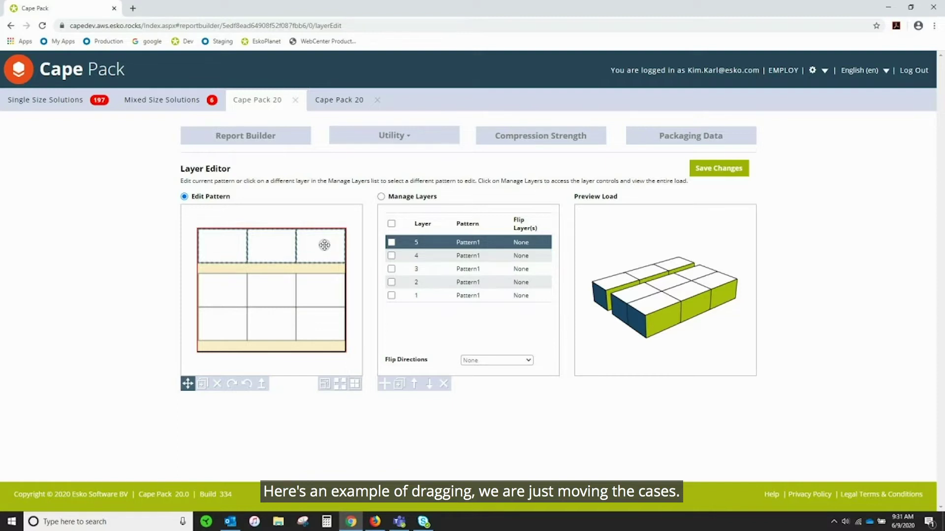
drag(324, 245, 324, 259)
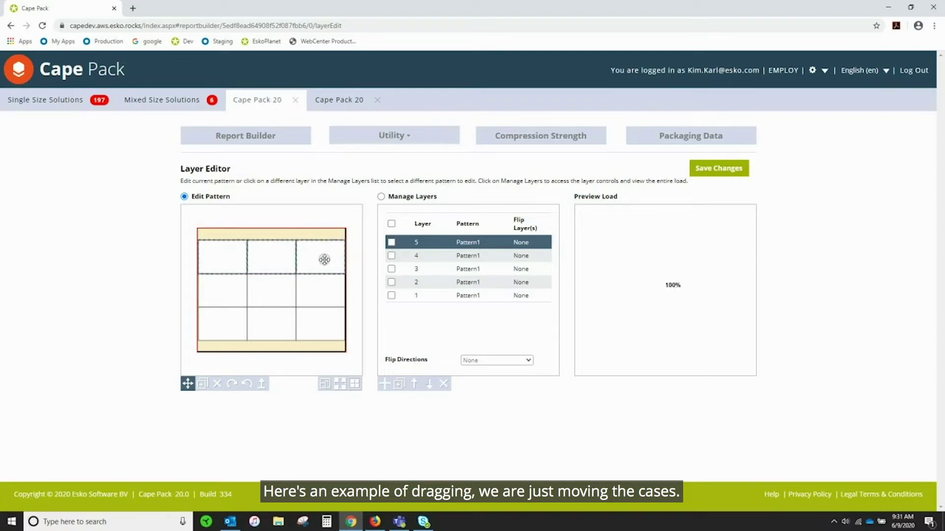
click(318, 347)
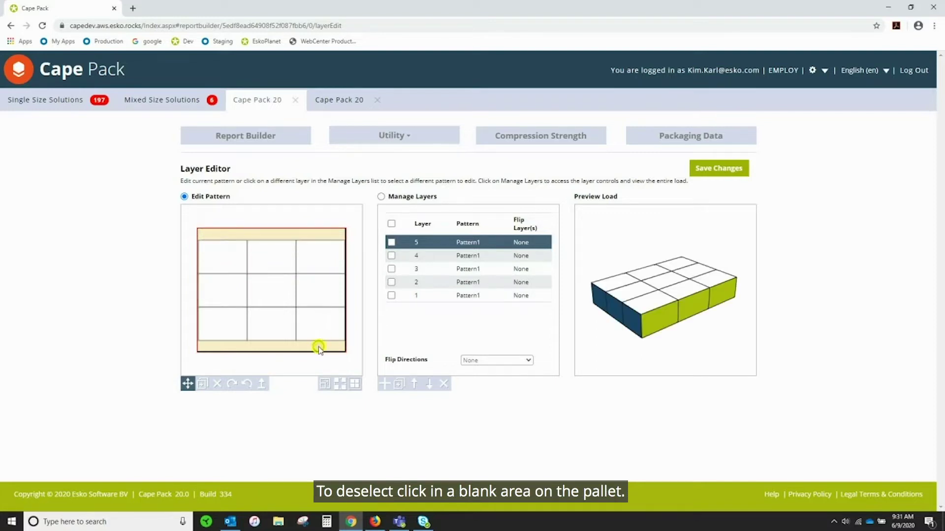
Step: Rotate the first case of the top row and turn it back, then duplicate it and delete the copy
click(233, 260)
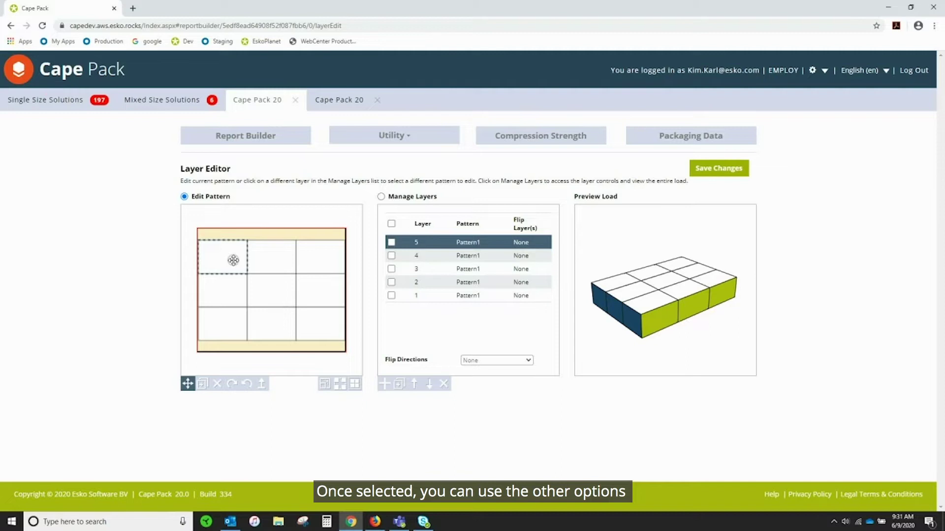
click(231, 383)
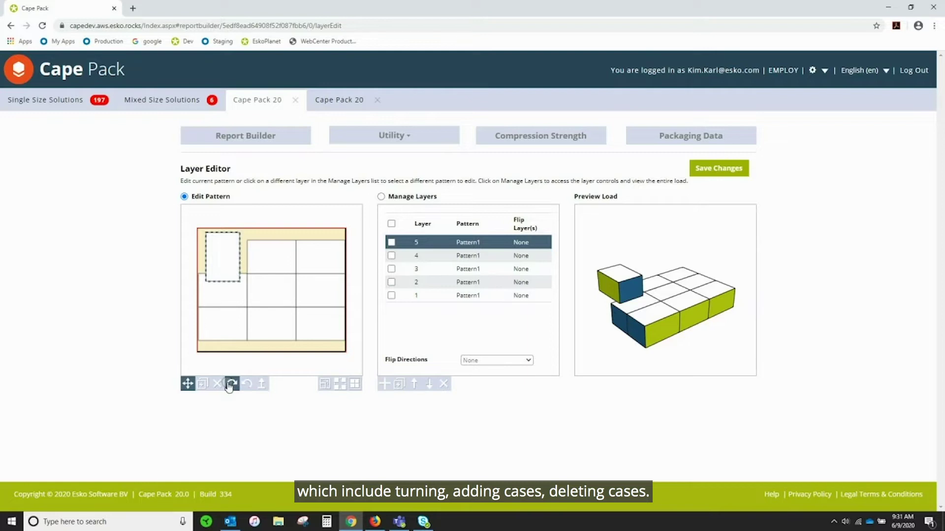
click(231, 384)
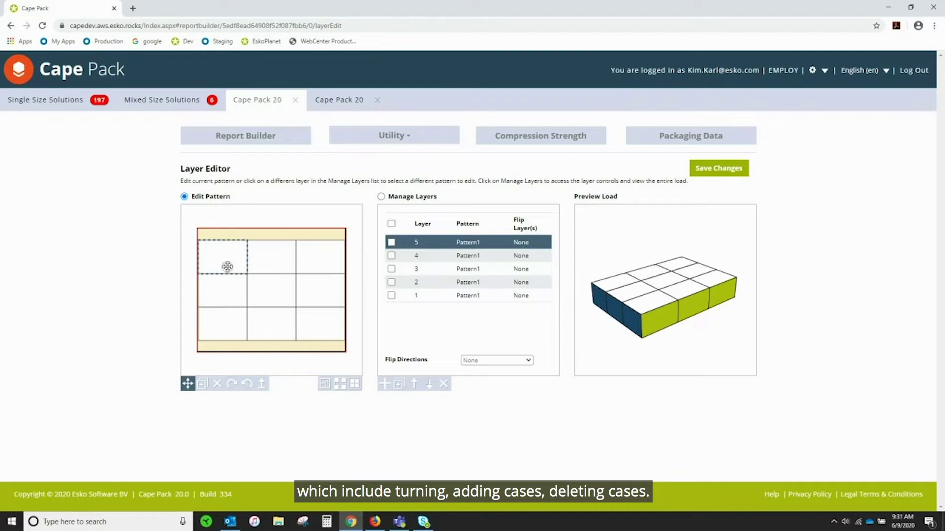
click(202, 384)
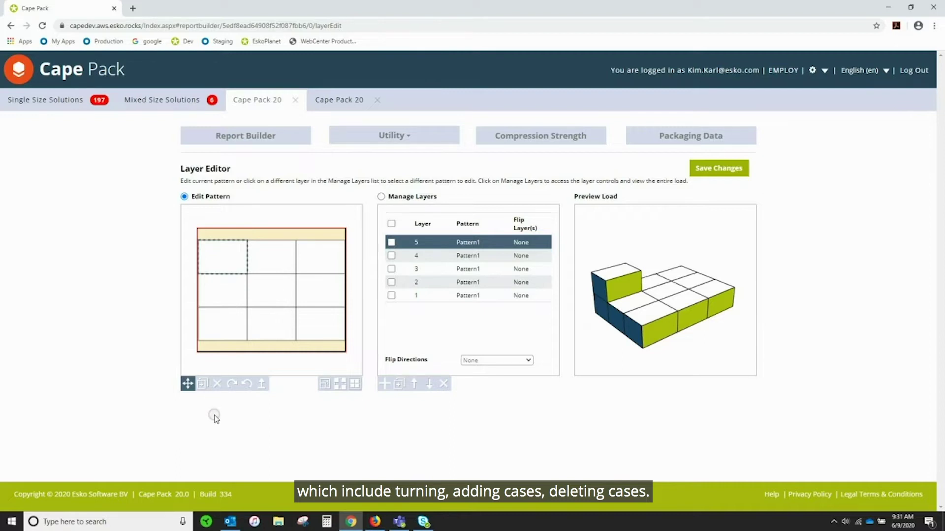
click(218, 390)
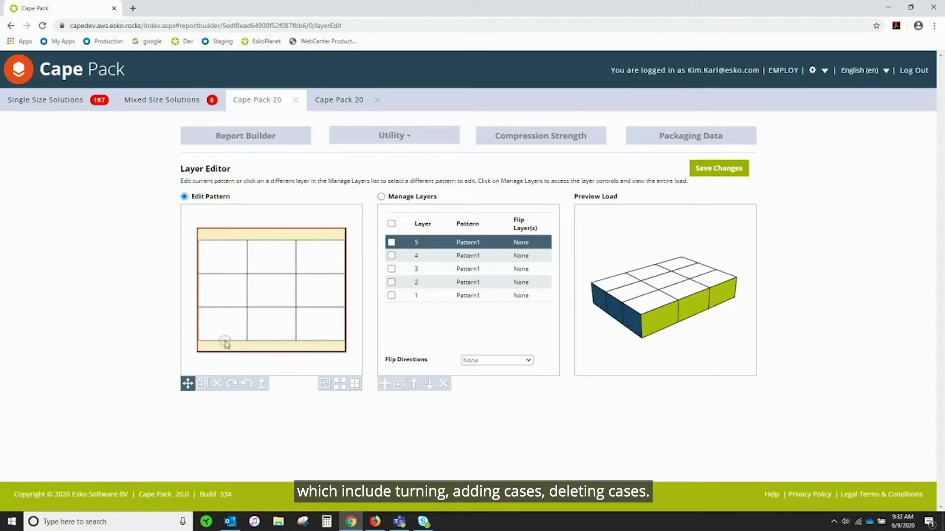
Step: Expand the overhang by 3 in in length and 3 in in width
click(325, 388)
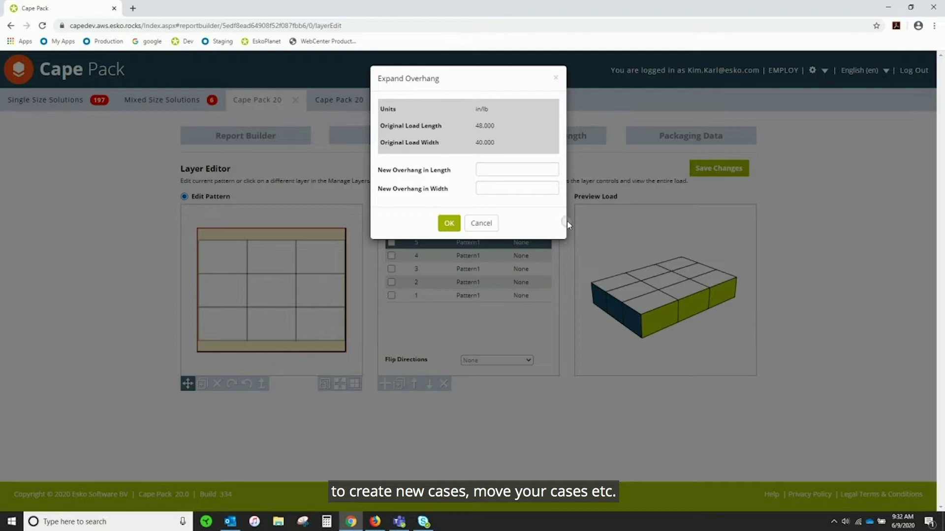
click(484, 170)
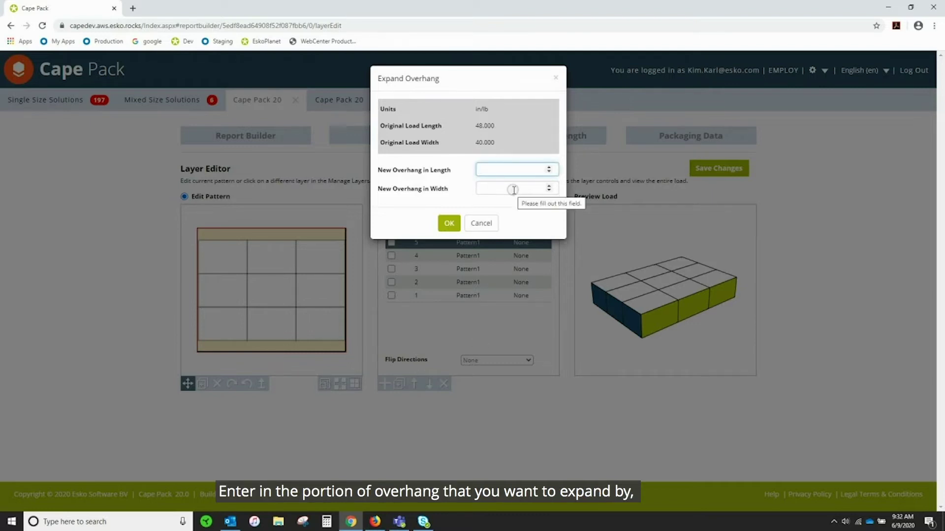
text(3)
click(485, 184)
text(3)
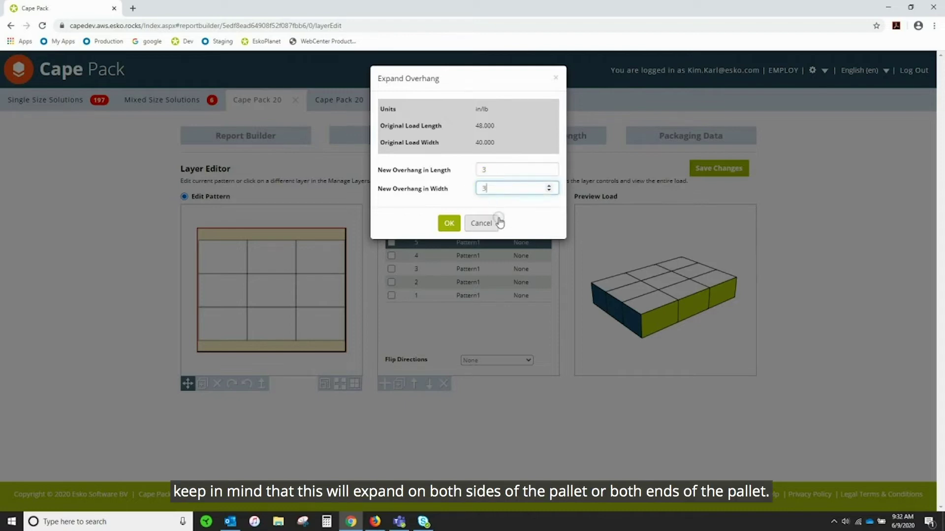
click(448, 226)
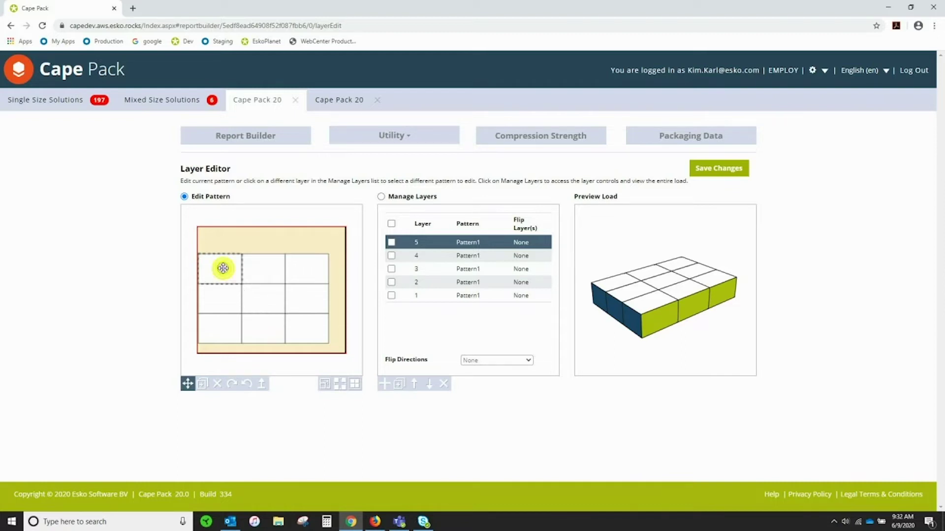
Step: Rotate each of the three top-row cases by 90 degrees and line them up side by side along the pallet's upper edge, starting at the corner
drag(223, 268, 269, 256)
click(241, 385)
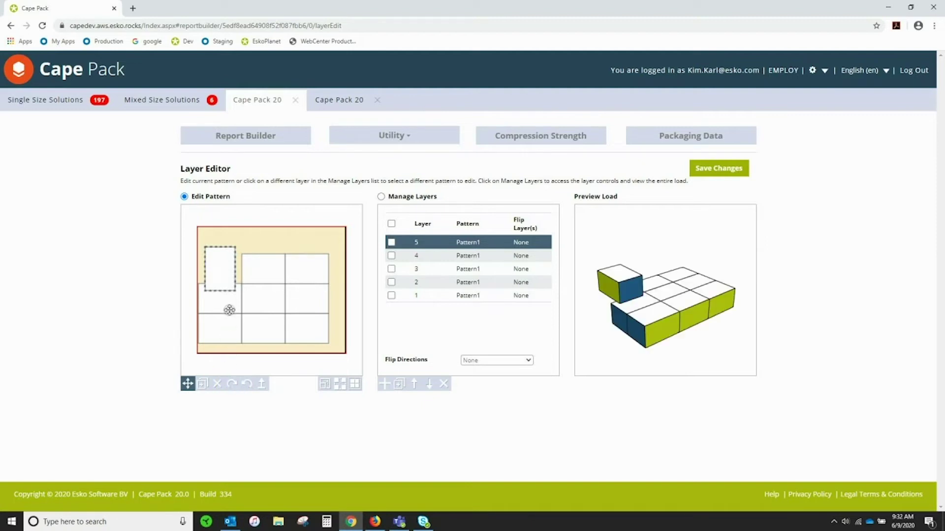
drag(224, 281, 215, 256)
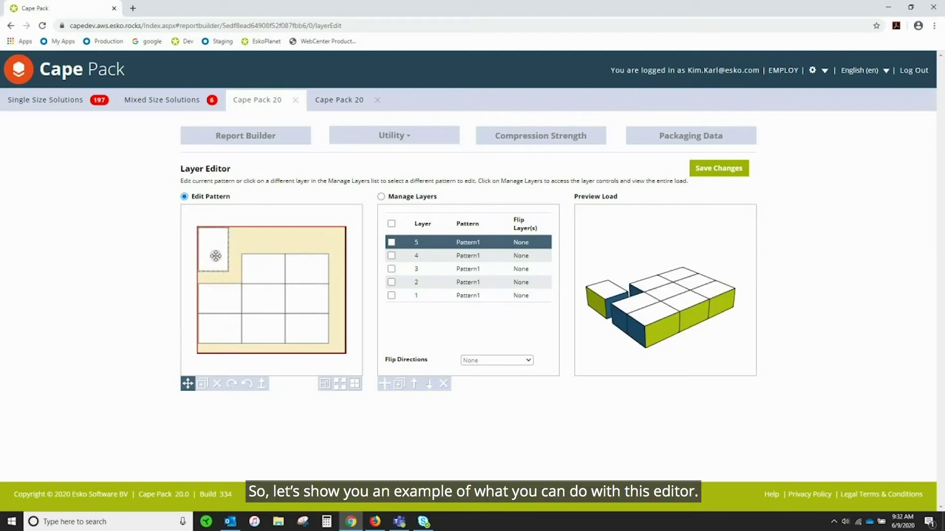
click(266, 274)
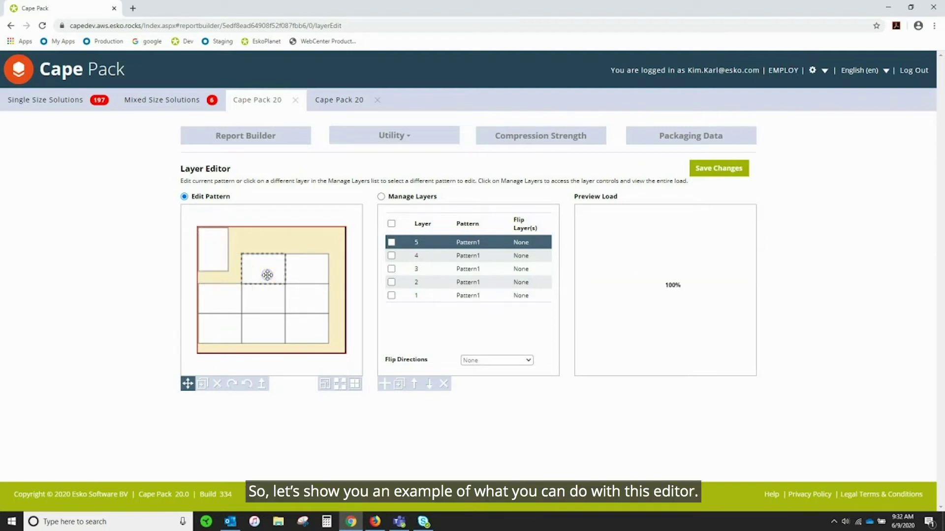
click(232, 384)
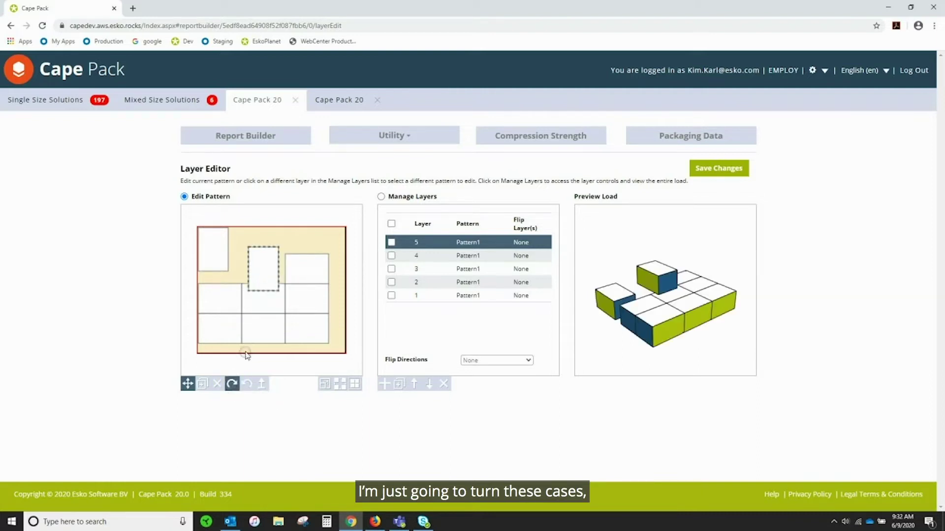
drag(260, 290, 238, 251)
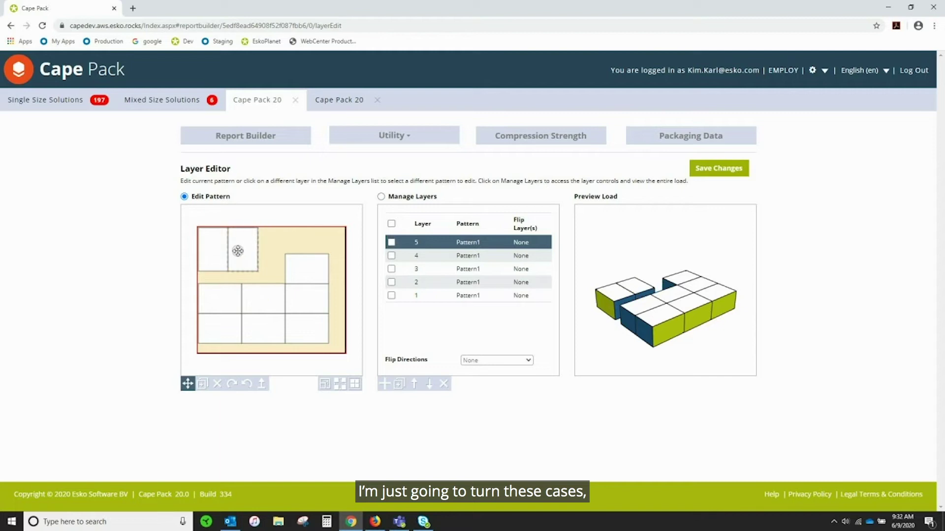
click(313, 273)
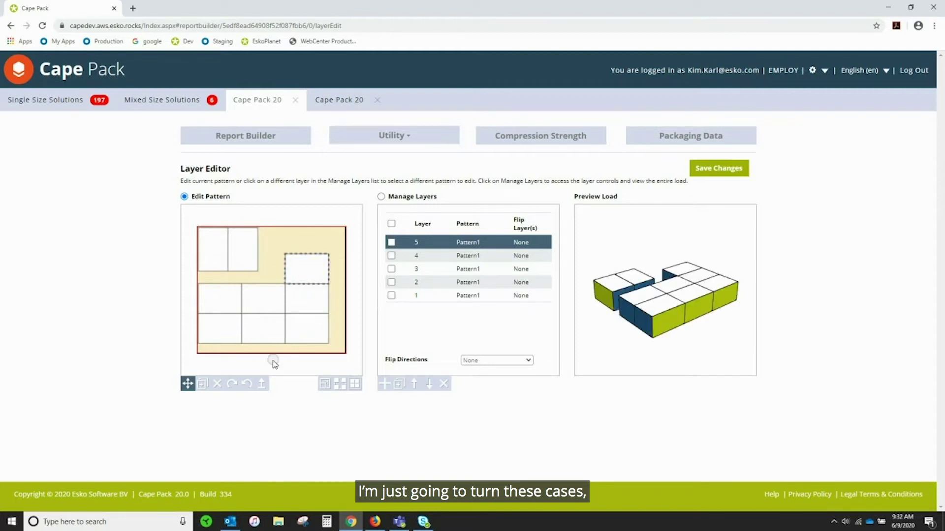
click(232, 384)
drag(313, 291, 271, 249)
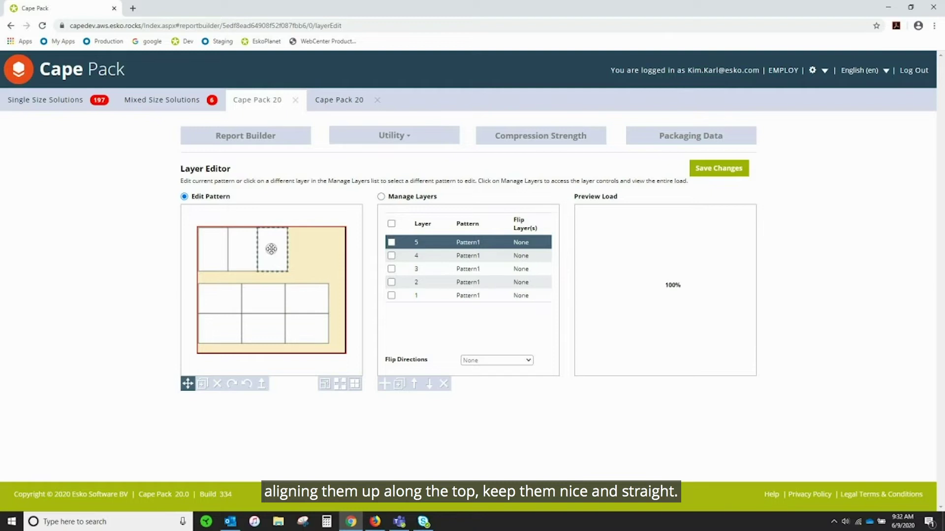
Step: Duplicate the third rotated case and place the copy beside it as the fourth case of the top row
click(201, 384)
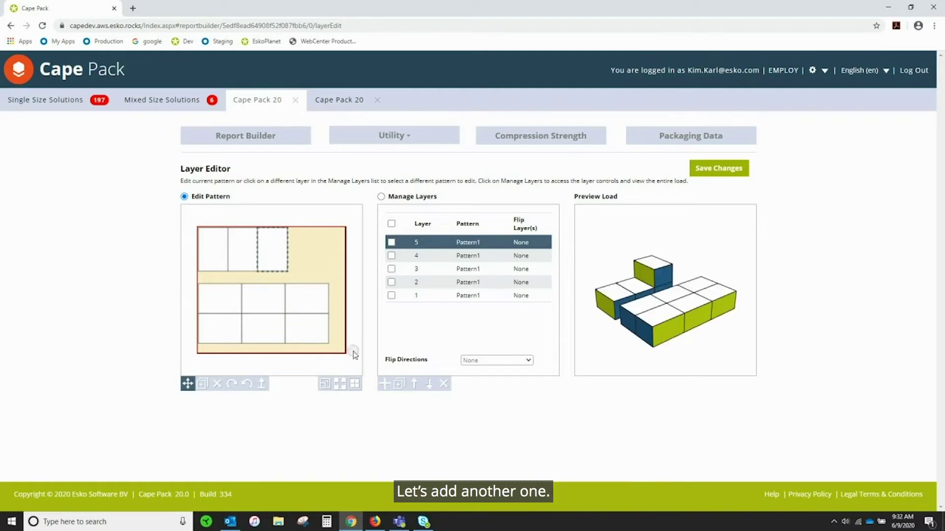
click(277, 246)
drag(277, 246, 307, 247)
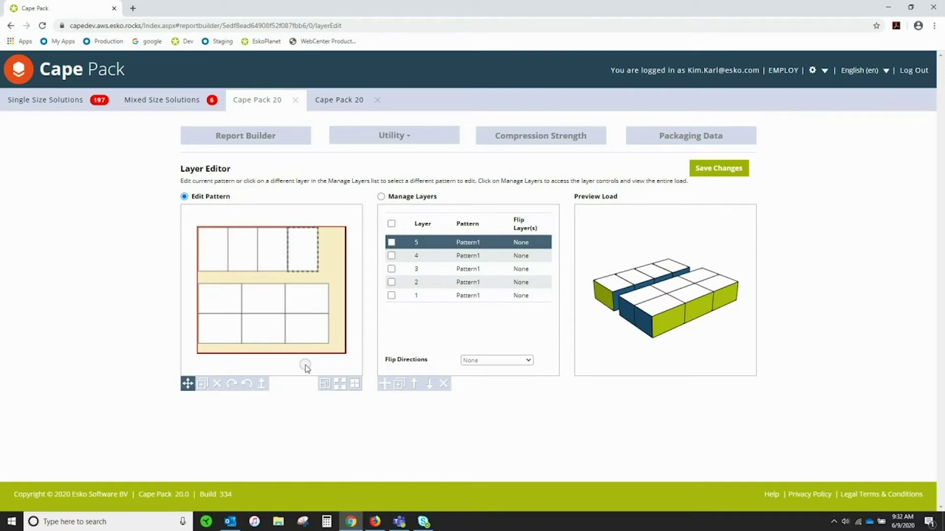
click(332, 260)
Step: Lift the three middle-row cases together onto the bottom row, aligned with the pallet's lower edge, and deselect them
click(215, 303)
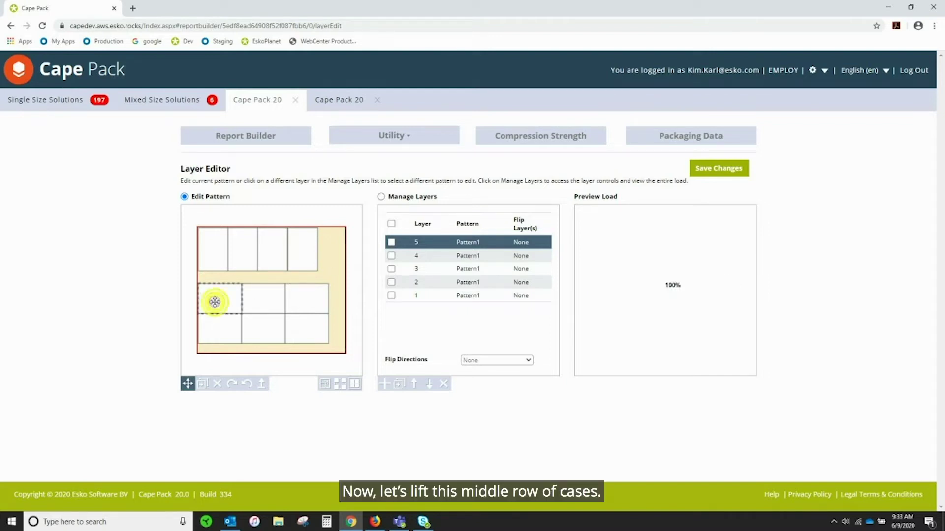
shift+click(266, 304)
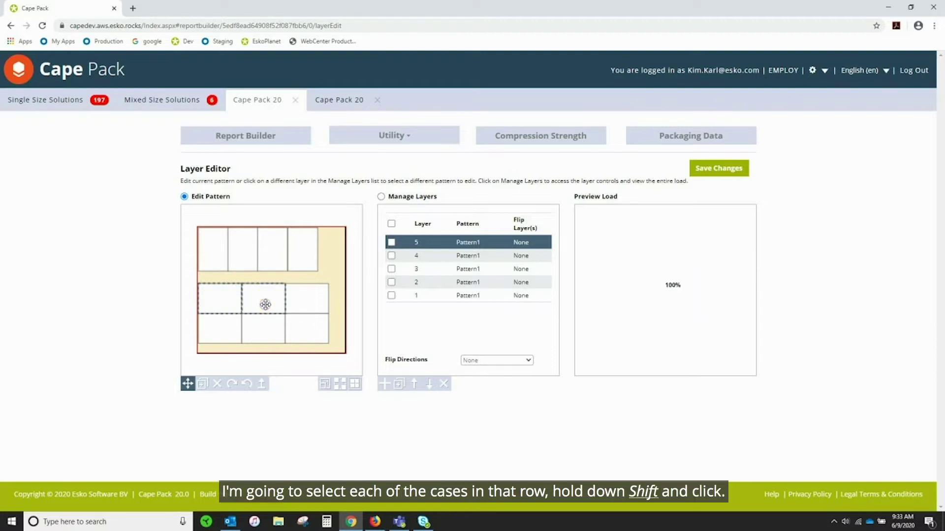
shift+click(312, 308)
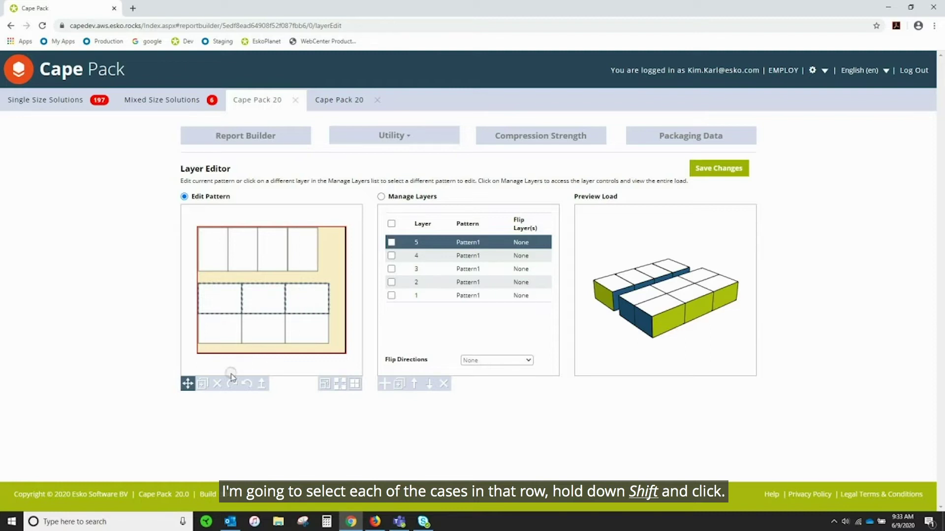
click(263, 387)
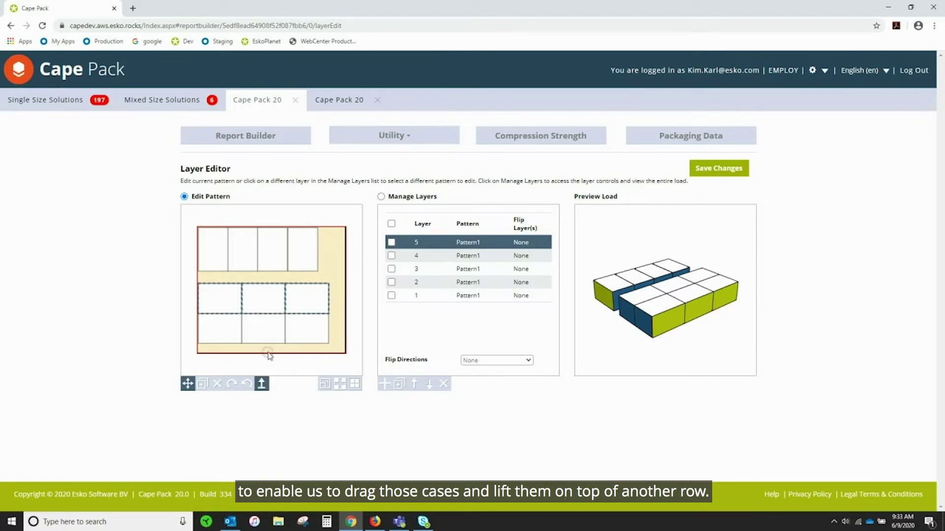
drag(267, 305, 266, 345)
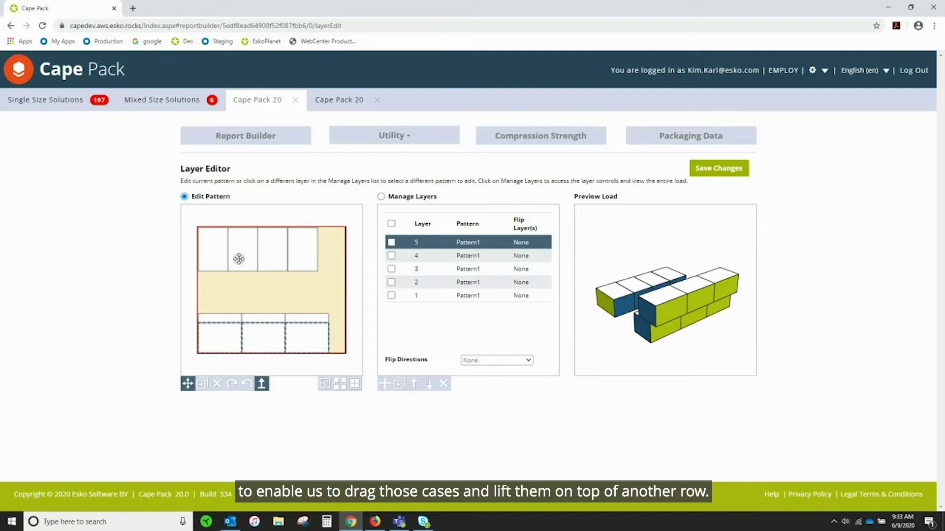
click(221, 288)
Step: With lifting turned off, move the four rotated cases together down the pallet until they sit flush against the bottom row
click(209, 248)
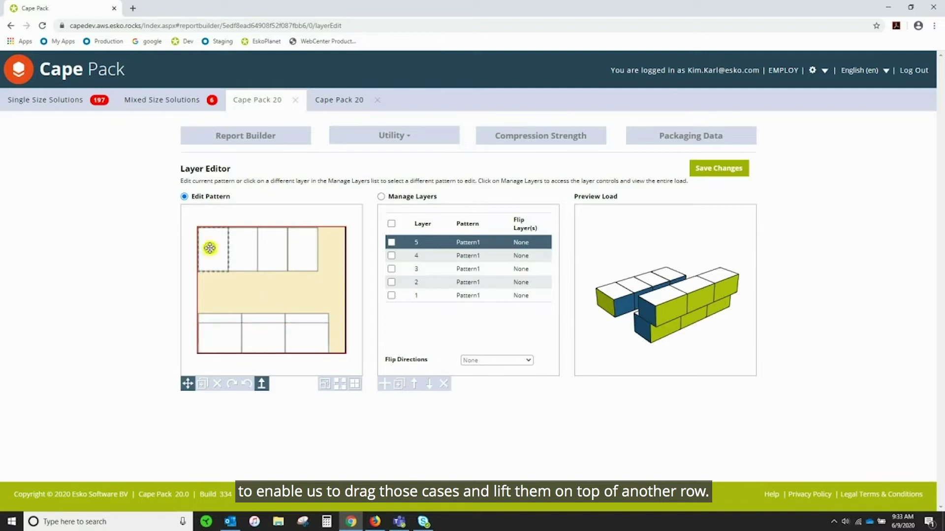
ctrl+click(252, 253)
ctrl+click(280, 253)
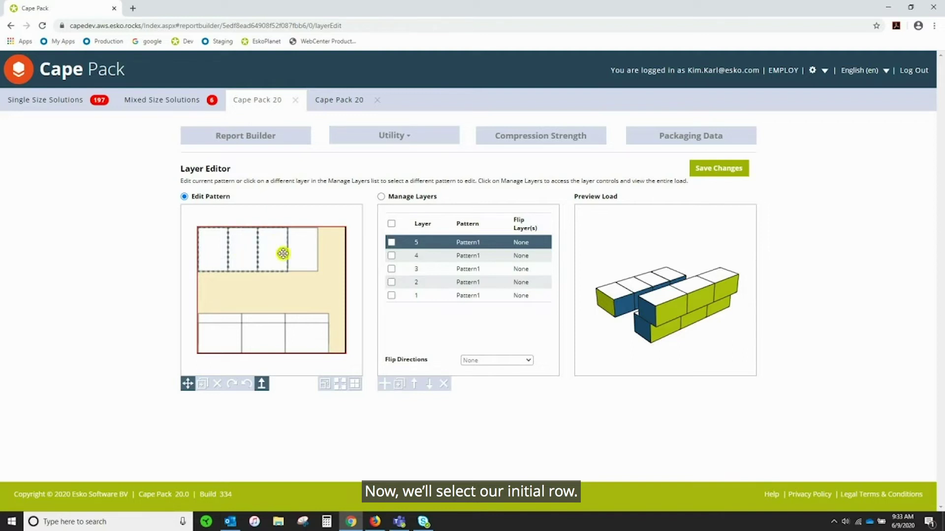
ctrl+click(298, 252)
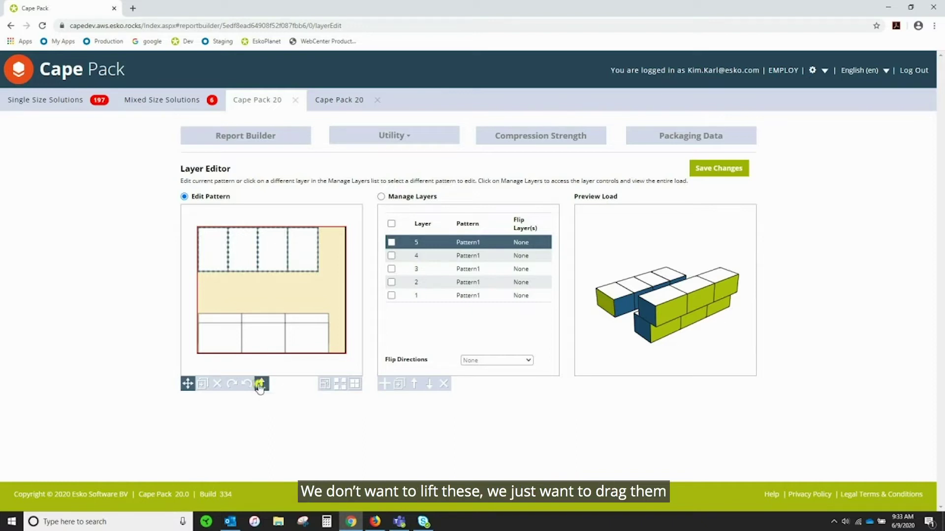
drag(231, 256, 223, 297)
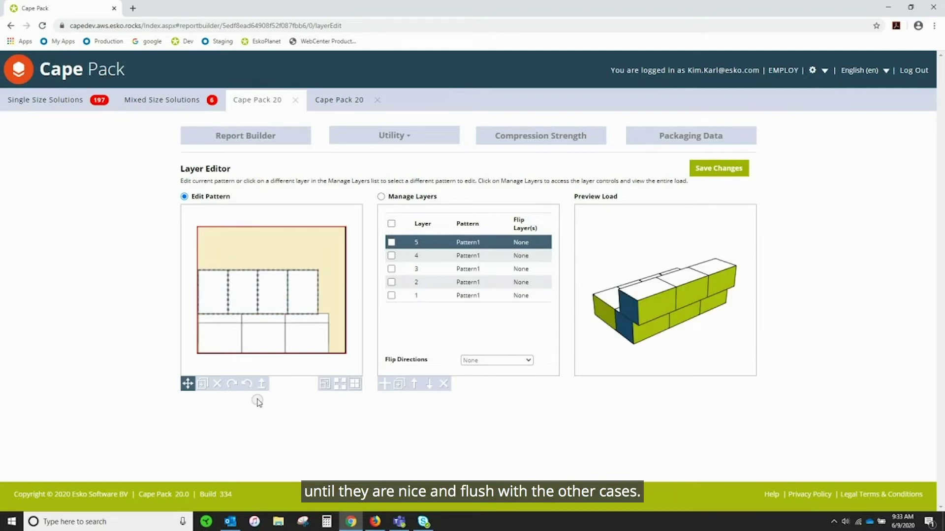
click(327, 287)
Step: Move the three lifted bottom-row cases together to the upper side of the pallet, flush above the rotated middle row, and deselect them
click(223, 339)
ctrl+click(274, 341)
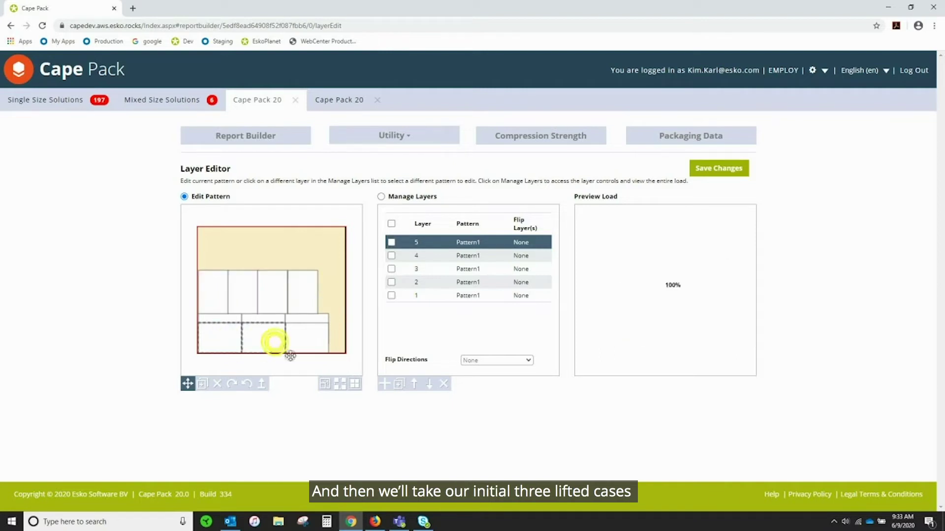
ctrl+click(309, 344)
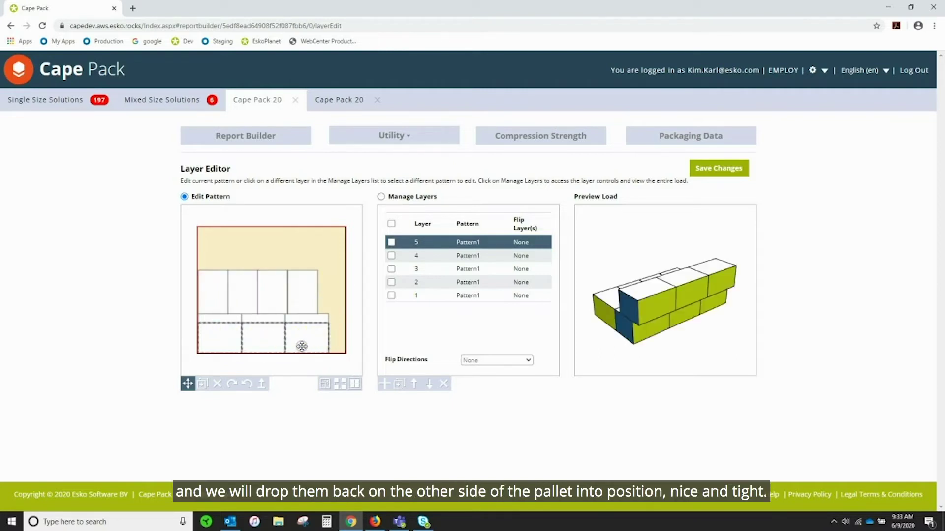
drag(302, 346, 280, 264)
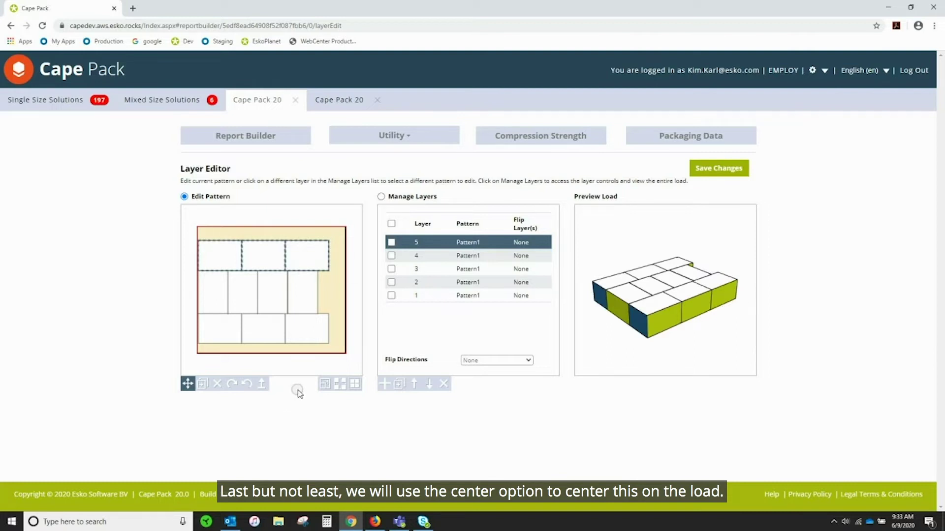
click(336, 307)
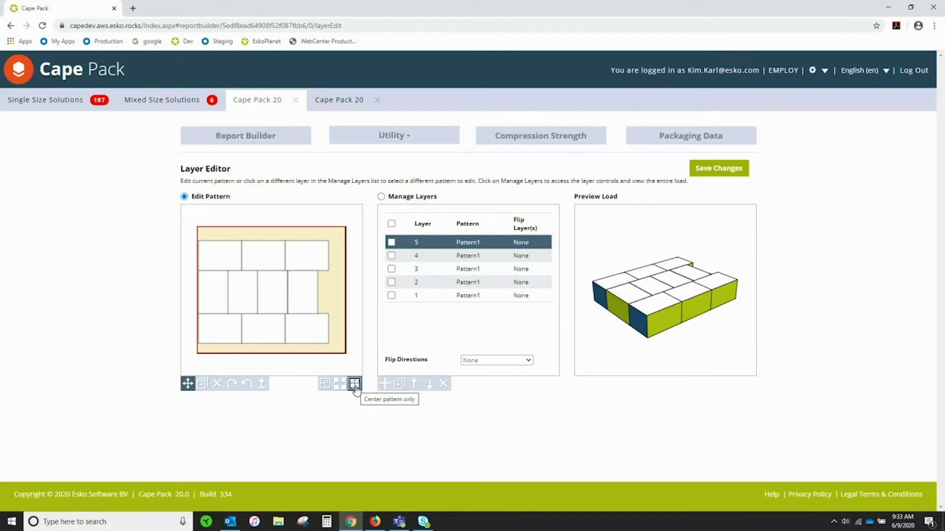
Step: Center the whole pattern on the pallet without spreading the cases and save the layer changes
click(354, 385)
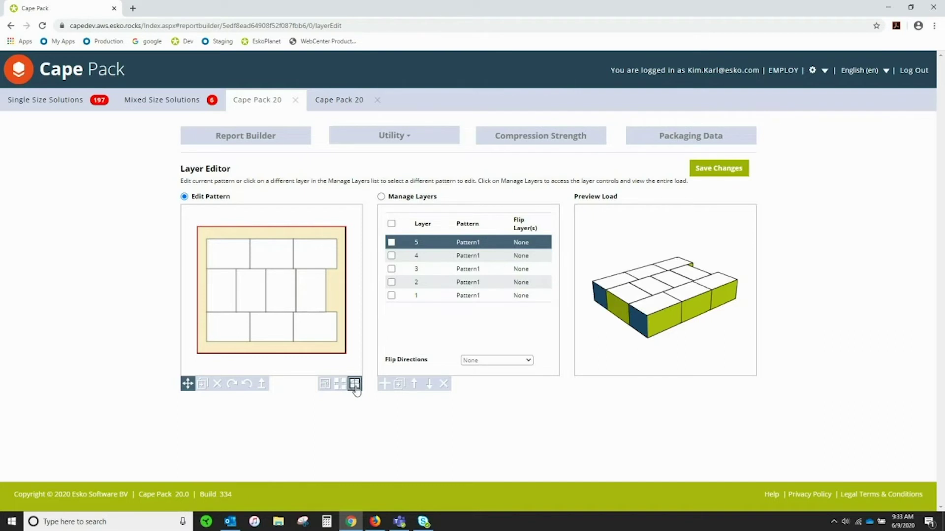
click(715, 173)
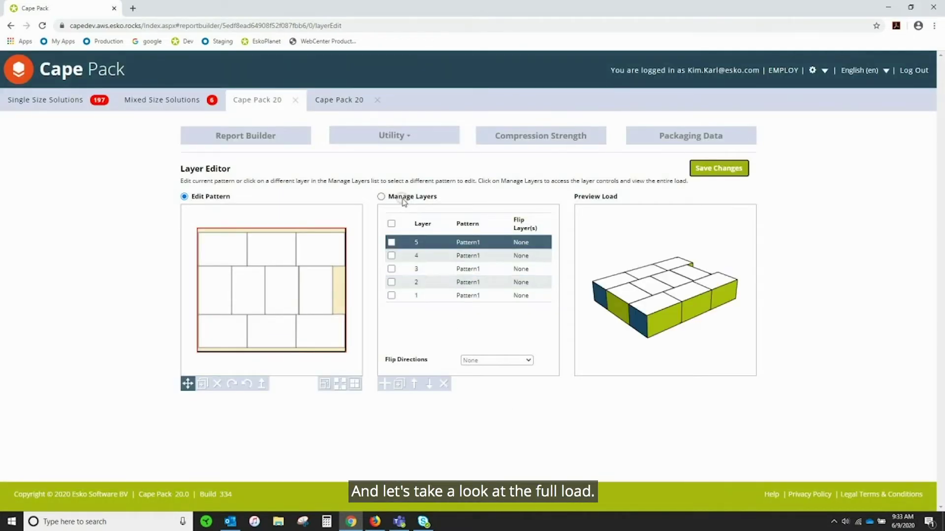
Step: Switch from pattern editing to managing layers and turn the full pallet load in the preview to inspect it
click(381, 197)
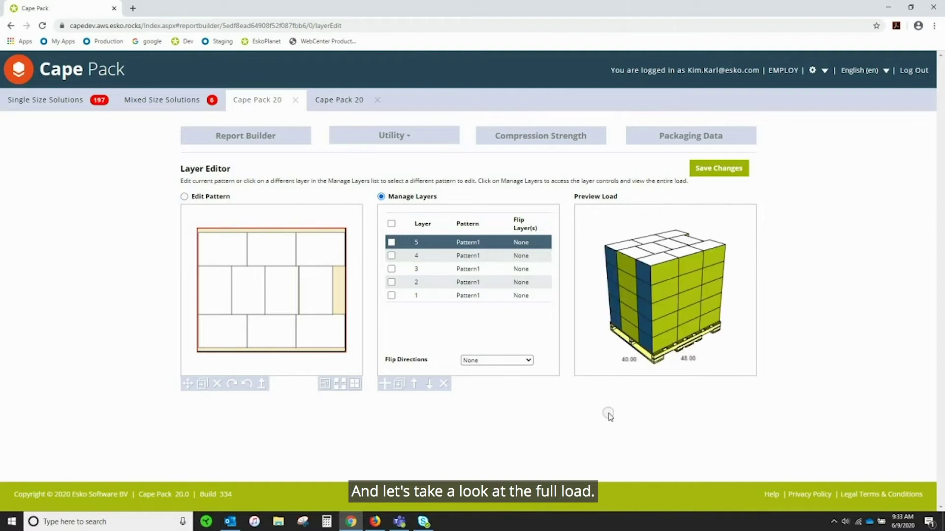
mouse_move(666, 334)
mouse_down()
mouse_move(658, 271)
mouse_move(665, 319)
mouse_move(729, 319)
mouse_move(682, 314)
mouse_move(661, 323)
mouse_move(661, 344)
mouse_up()
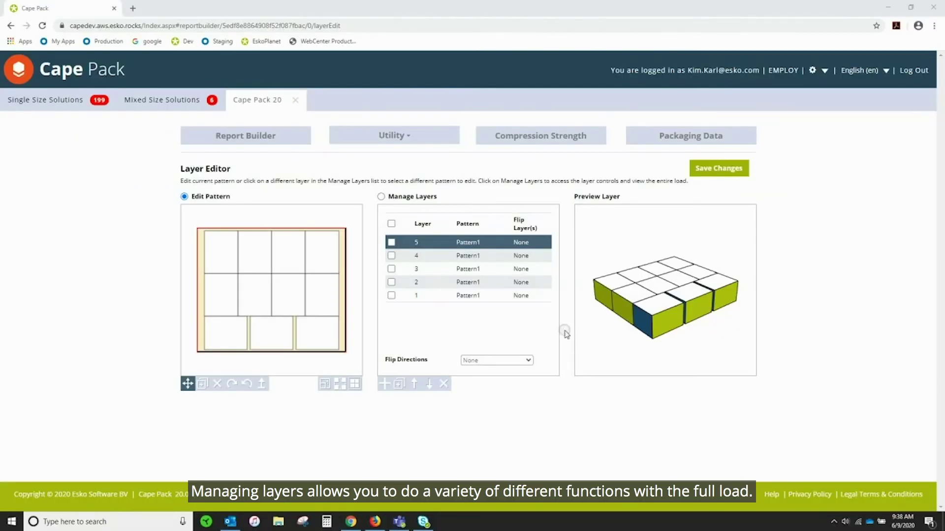
click(381, 198)
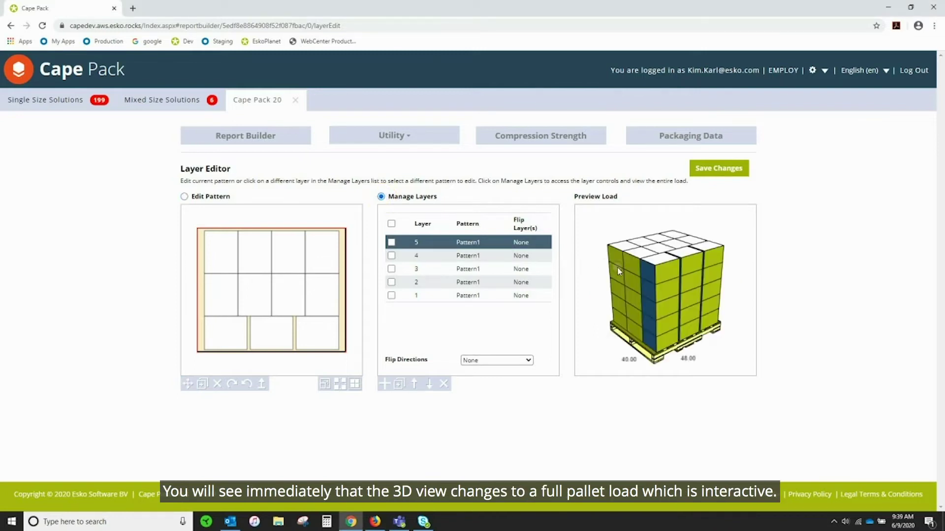
mouse_move(630, 275)
mouse_down()
mouse_move(697, 266)
mouse_move(631, 271)
mouse_up()
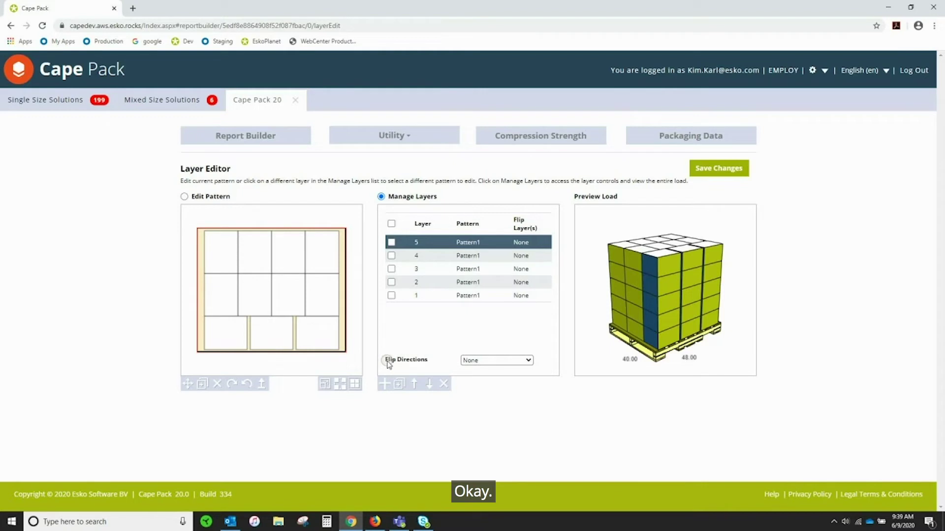
Step: Flip layer 4 in the Width direction and check the alternated layer in the load preview
click(391, 256)
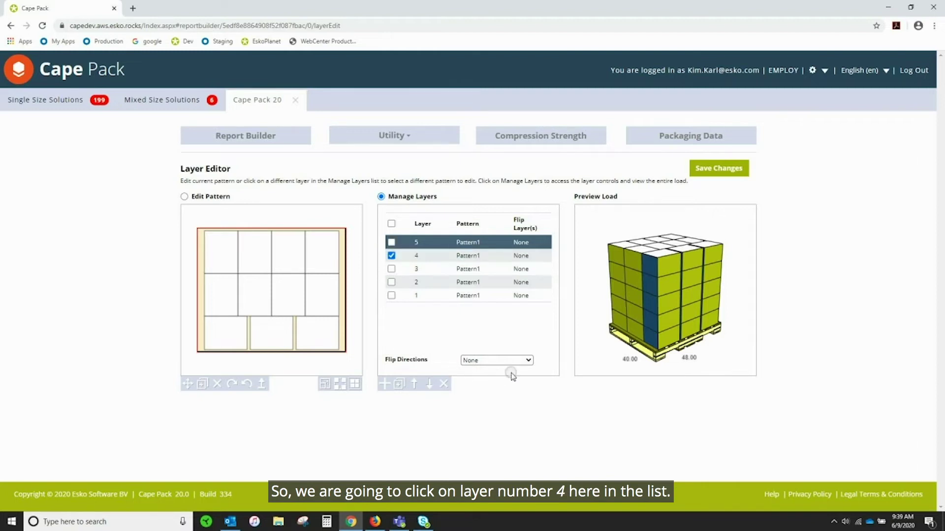
click(528, 361)
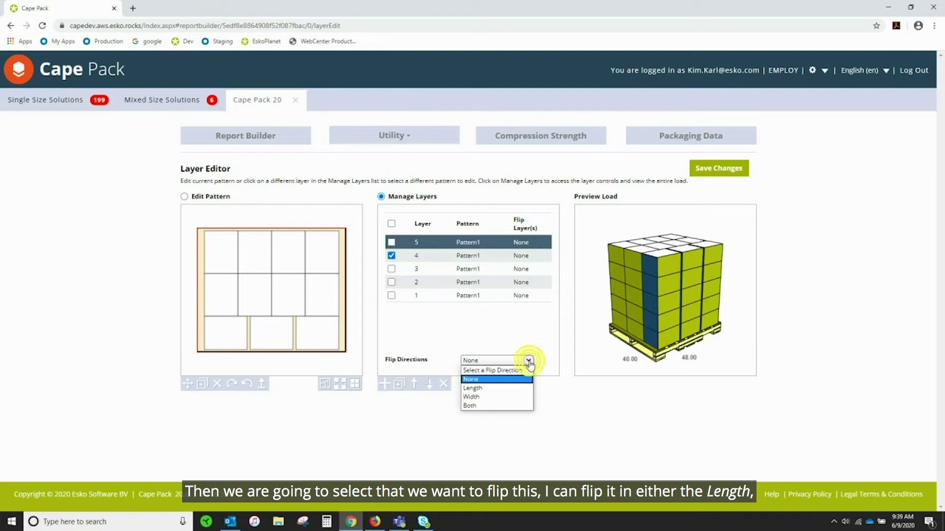
click(479, 397)
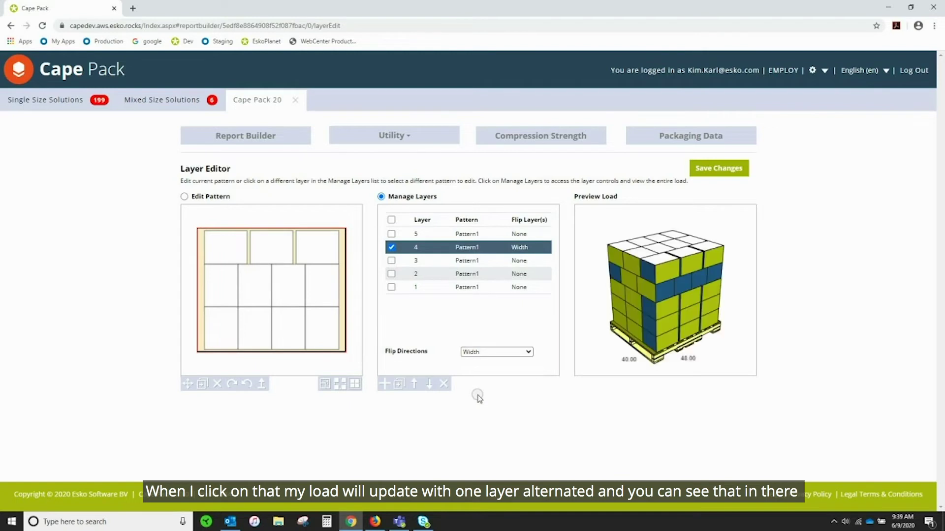
mouse_move(628, 290)
mouse_down()
mouse_move(686, 291)
mouse_move(632, 288)
mouse_up()
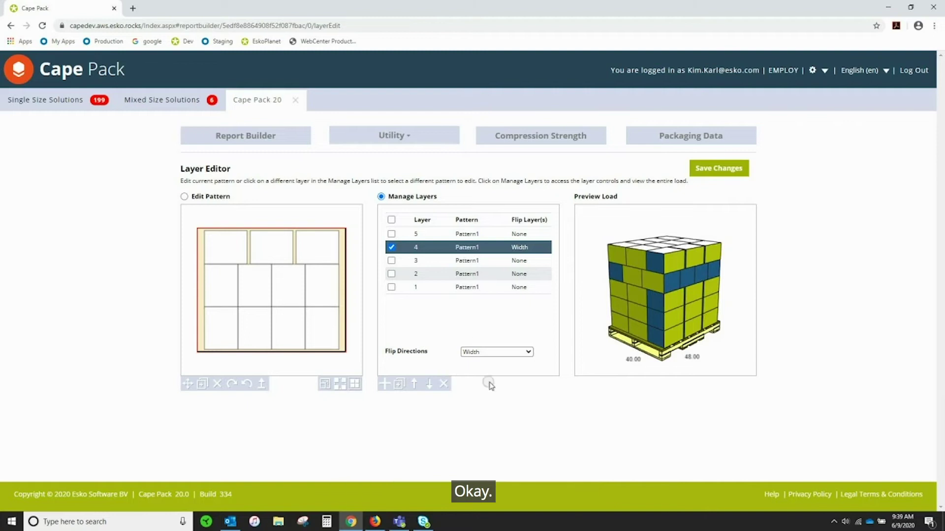
Step: Set the flip direction of layer 4 back to None, check the load from another angle, and deselect the layer
click(529, 352)
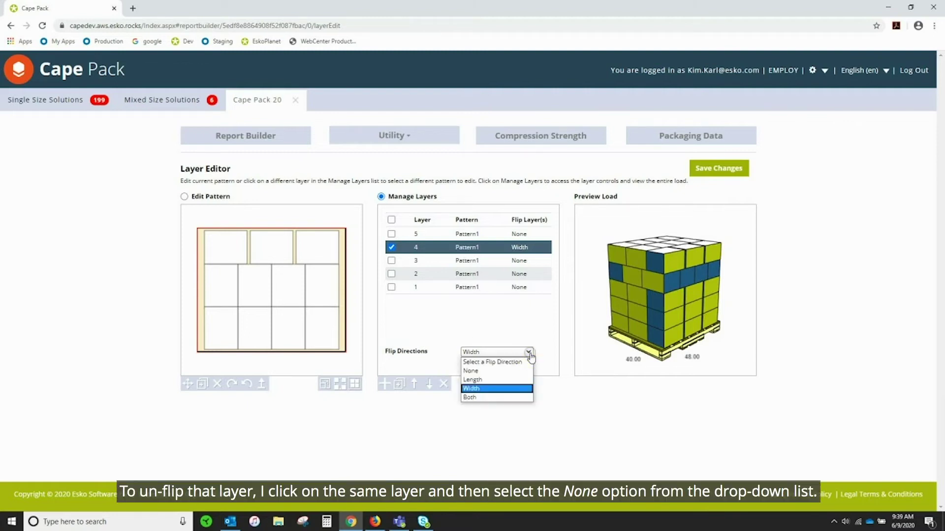
click(483, 371)
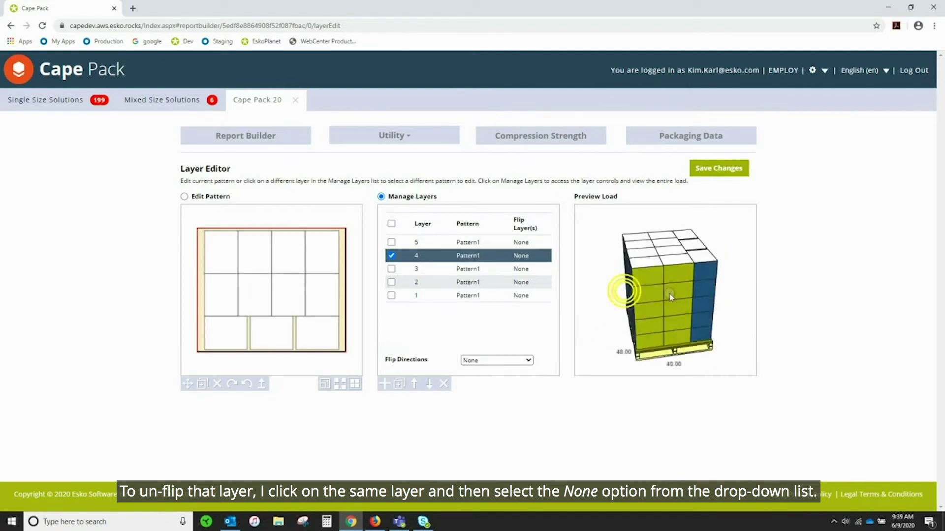
drag(637, 297, 630, 296)
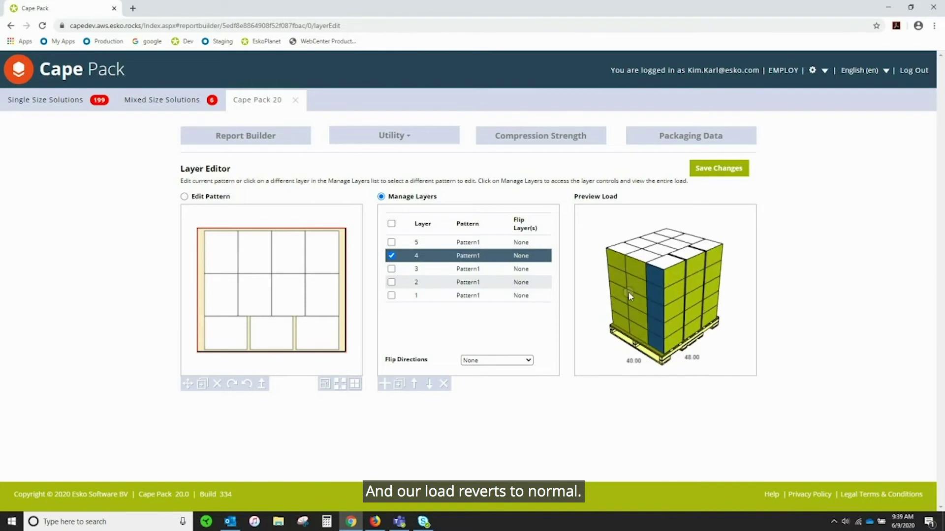
click(392, 255)
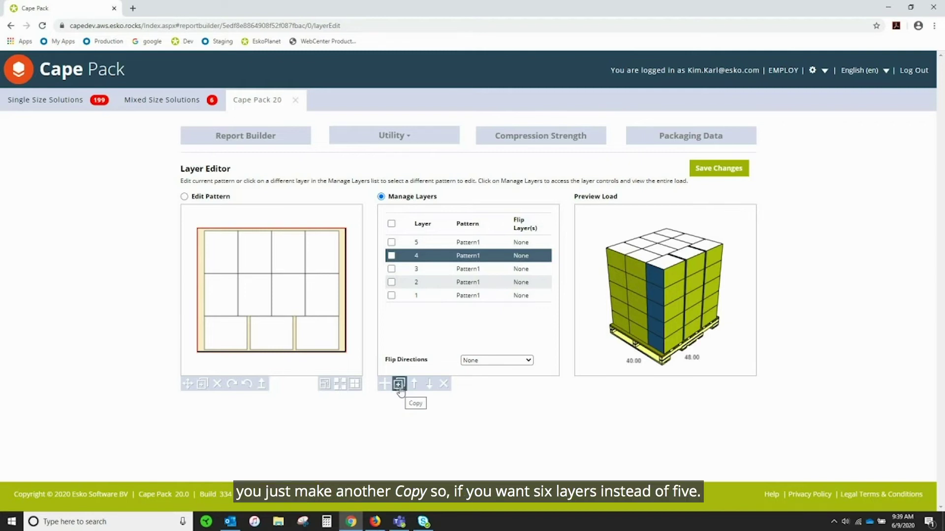
Step: Copy layer 5 to add a sixth layer to the load
click(391, 242)
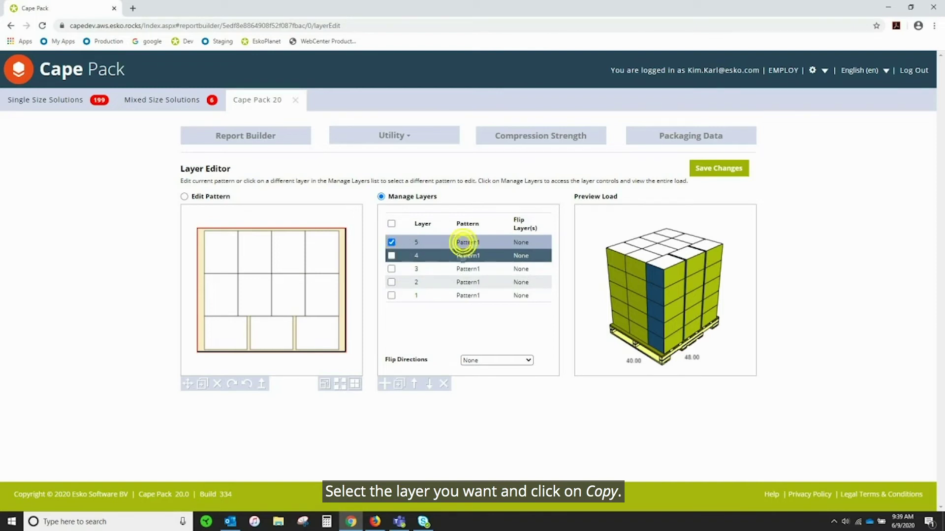
click(462, 243)
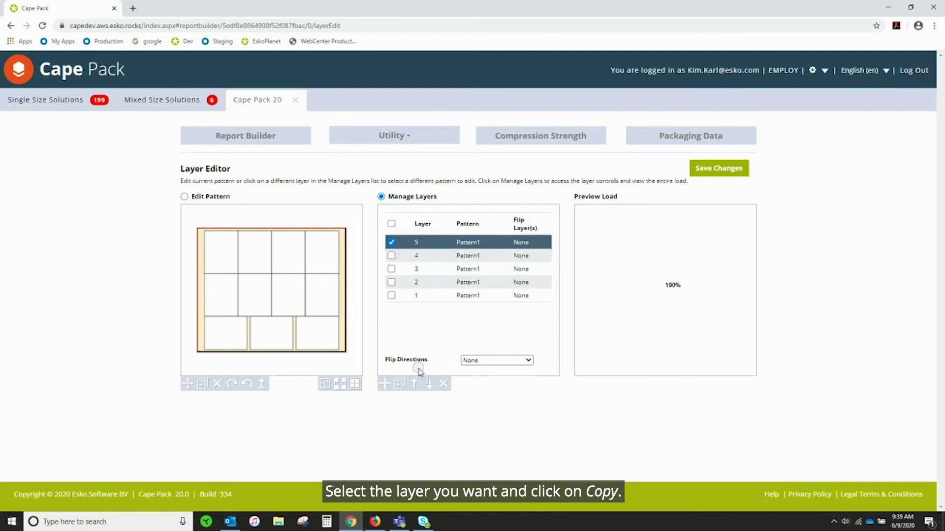
click(399, 384)
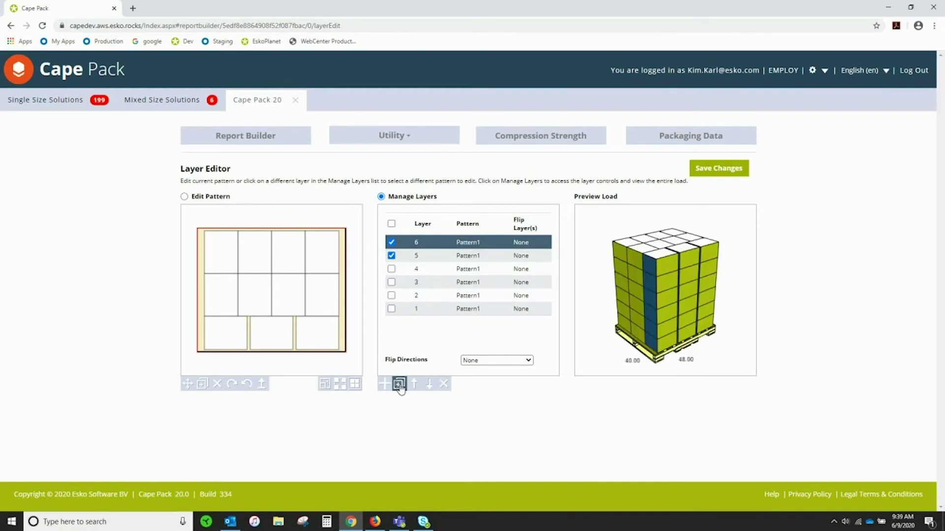
Step: Delete only the copied layer 6 from the load, leaving layer 5 out of the selection
click(414, 245)
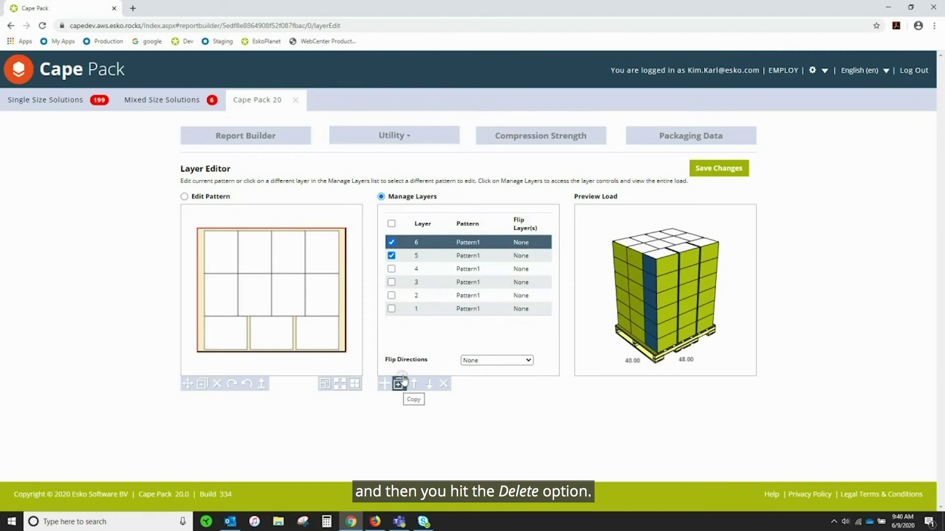
click(392, 256)
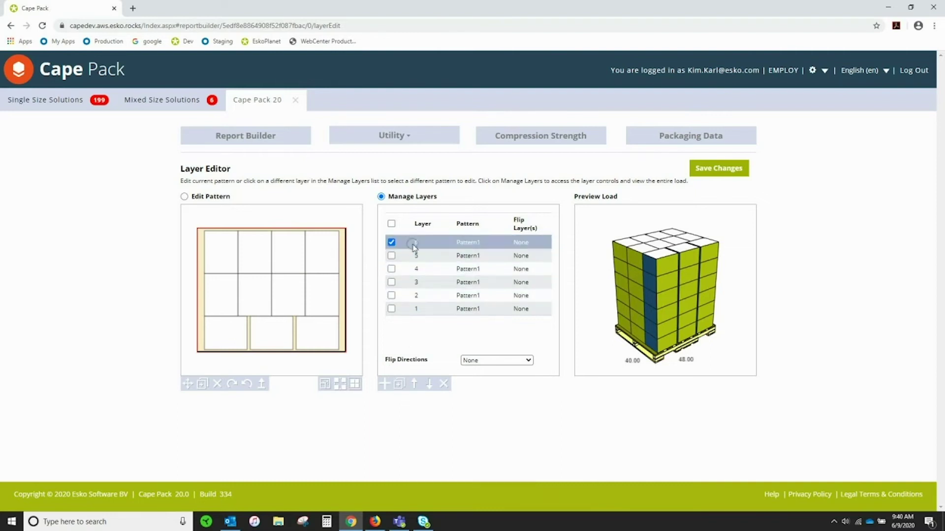
click(444, 386)
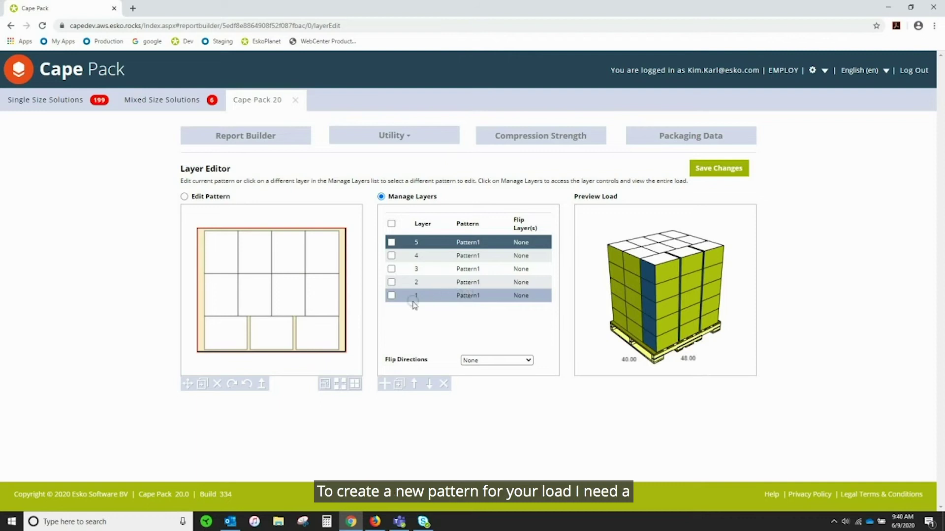
Step: Create a new layer together with a new pattern based on Pattern1, after previewing Pattern2
click(386, 385)
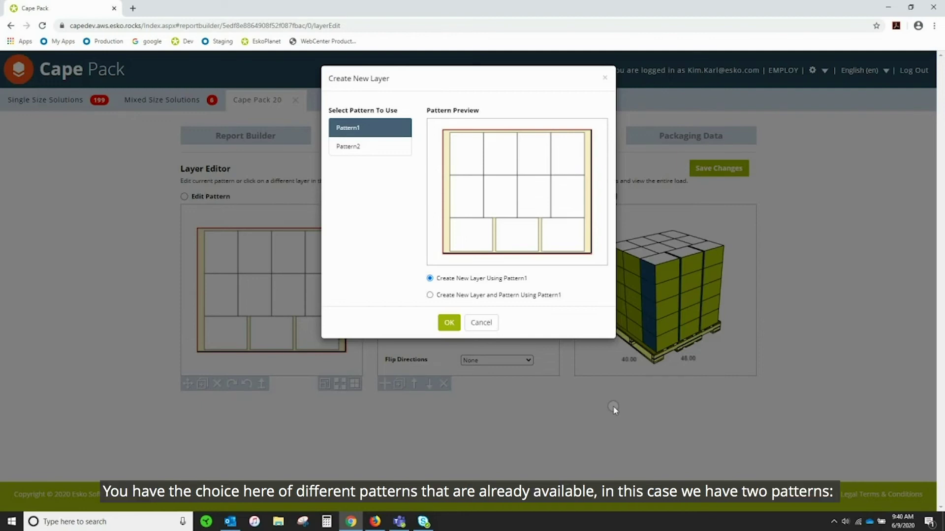
click(353, 150)
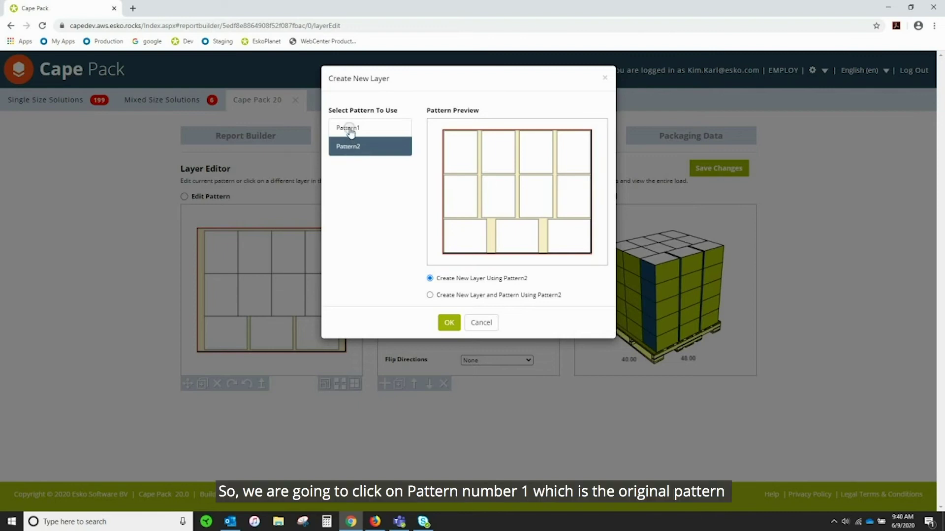
click(350, 131)
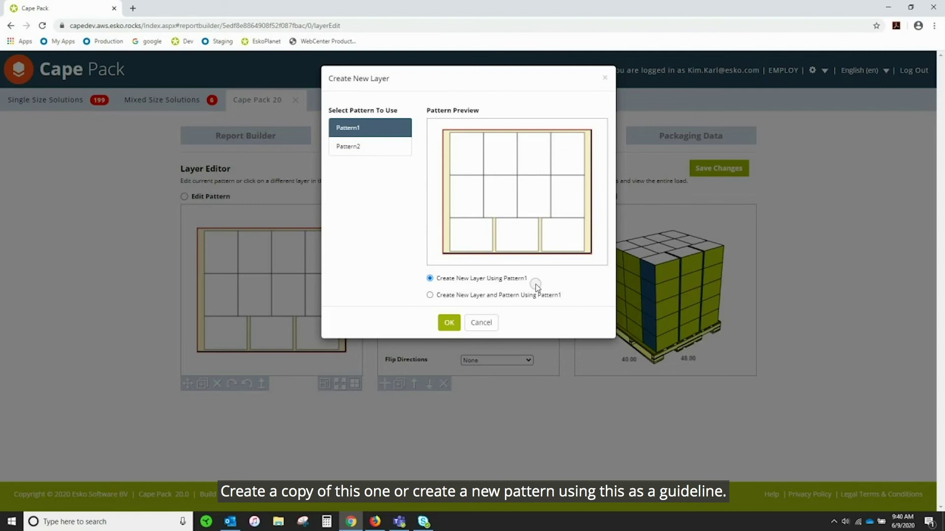
click(428, 296)
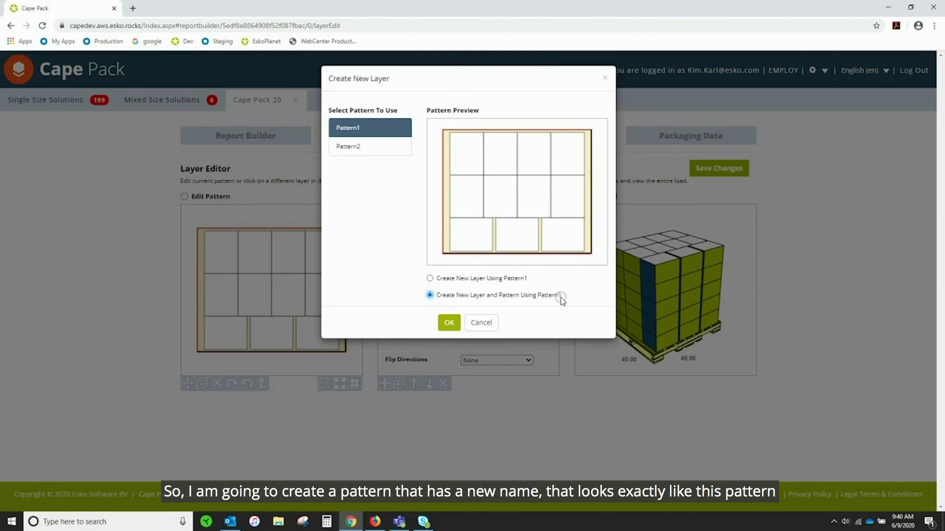
click(450, 324)
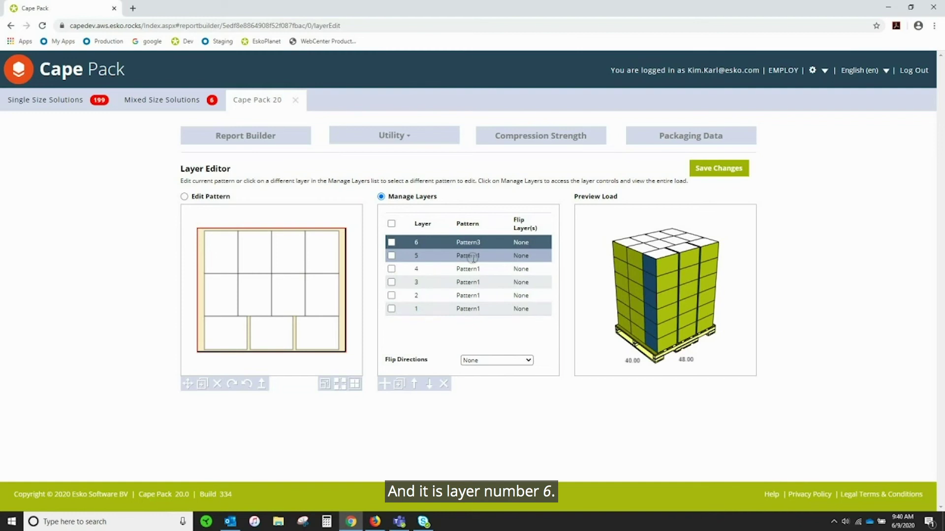
Step: Delete the three bottom-row cases from layer 6's Pattern3, center the remaining cases on the pallet, and return to managing layers
click(475, 243)
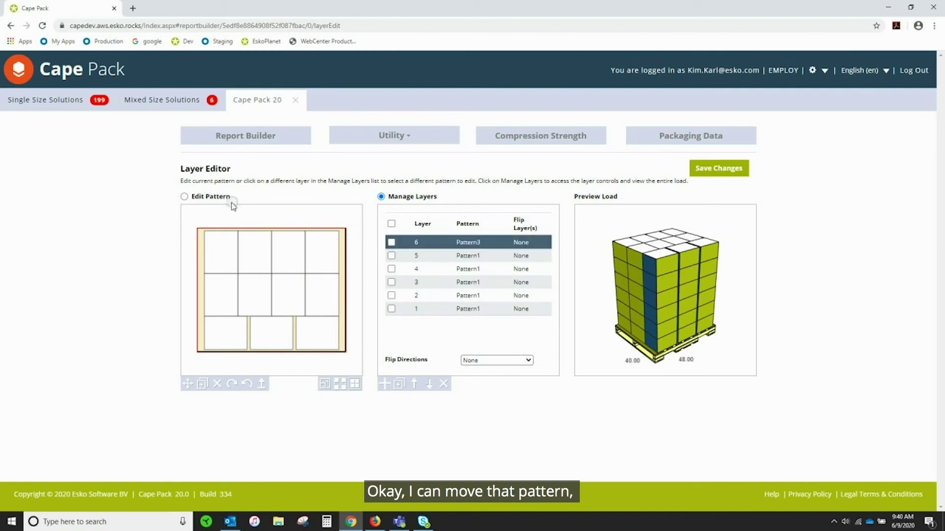
click(184, 196)
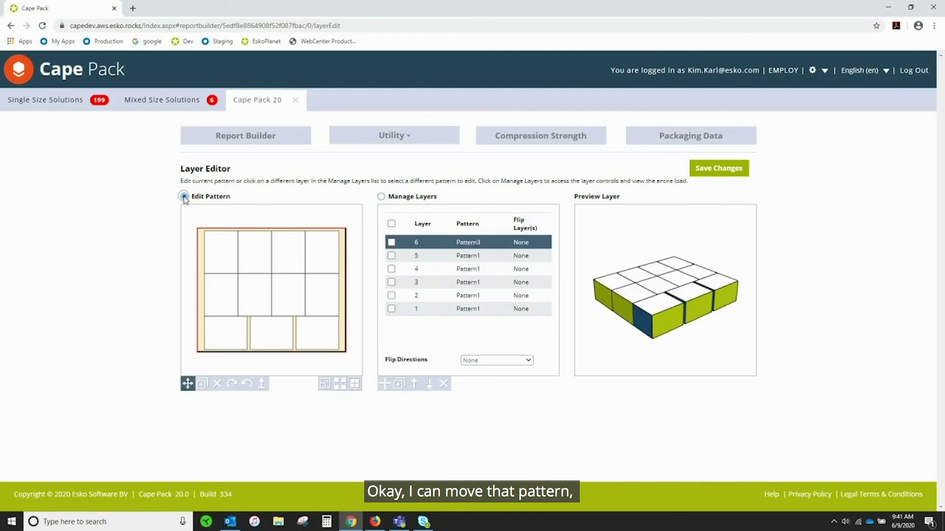
click(226, 334)
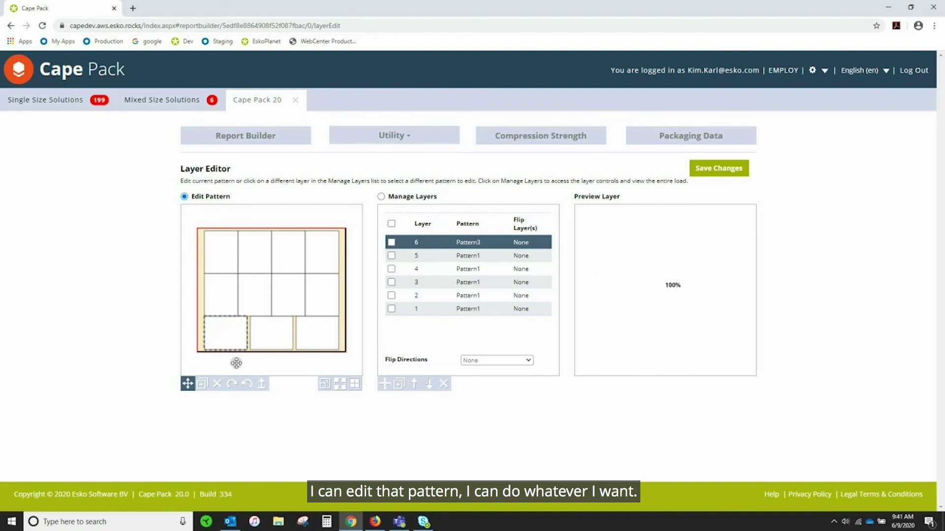
click(217, 384)
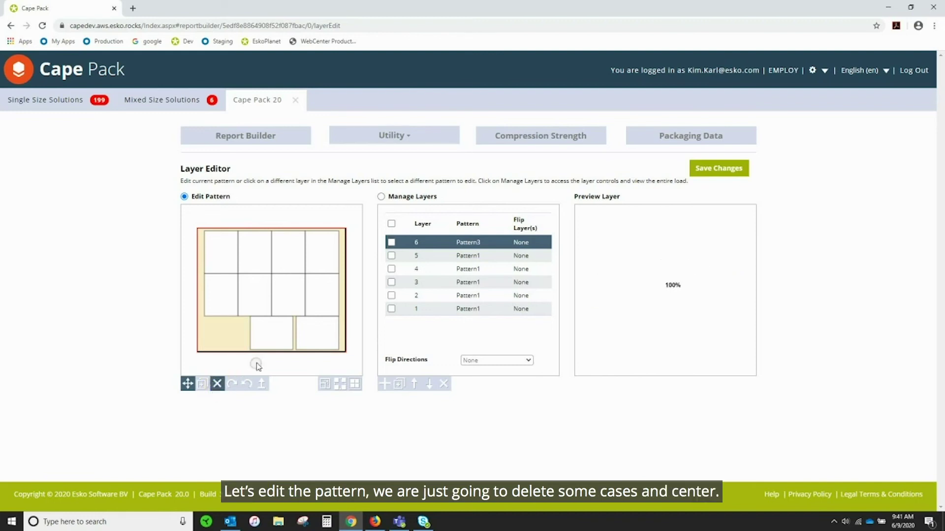
click(268, 338)
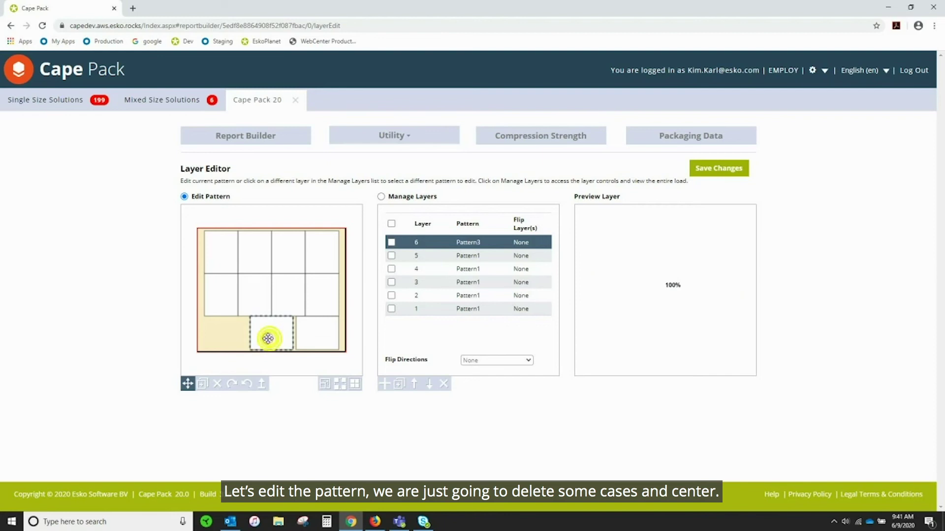
click(217, 384)
click(317, 340)
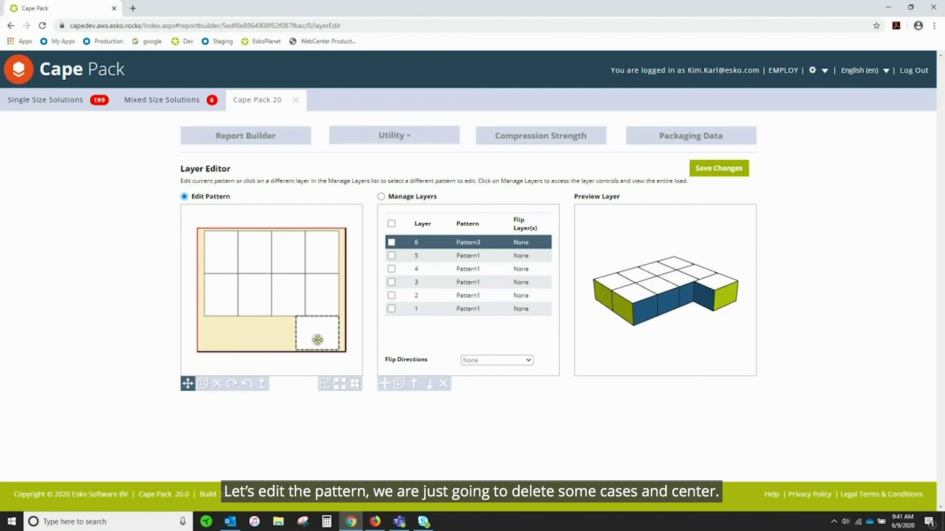
click(217, 384)
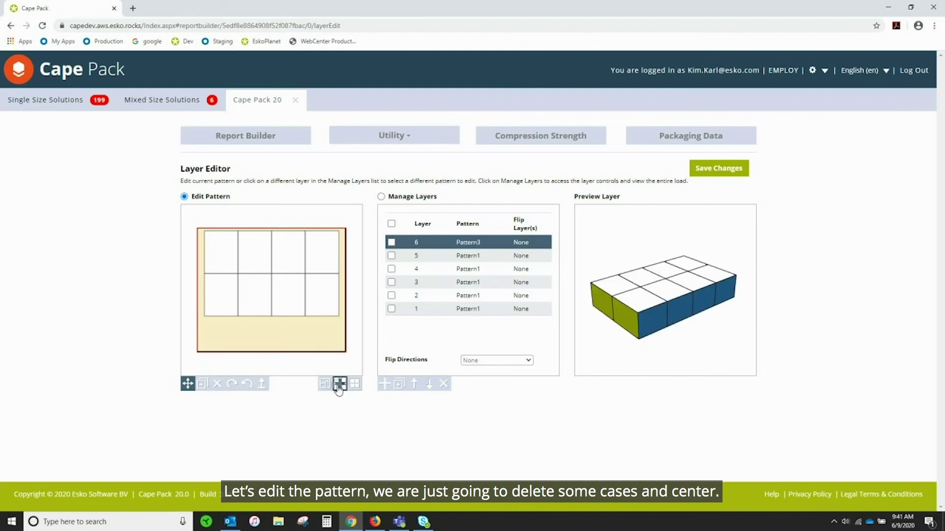
click(354, 384)
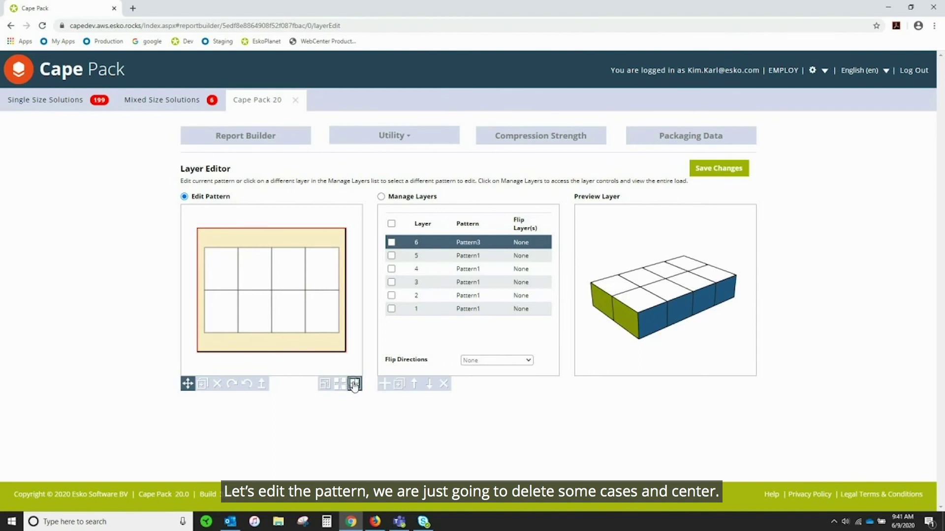
click(381, 197)
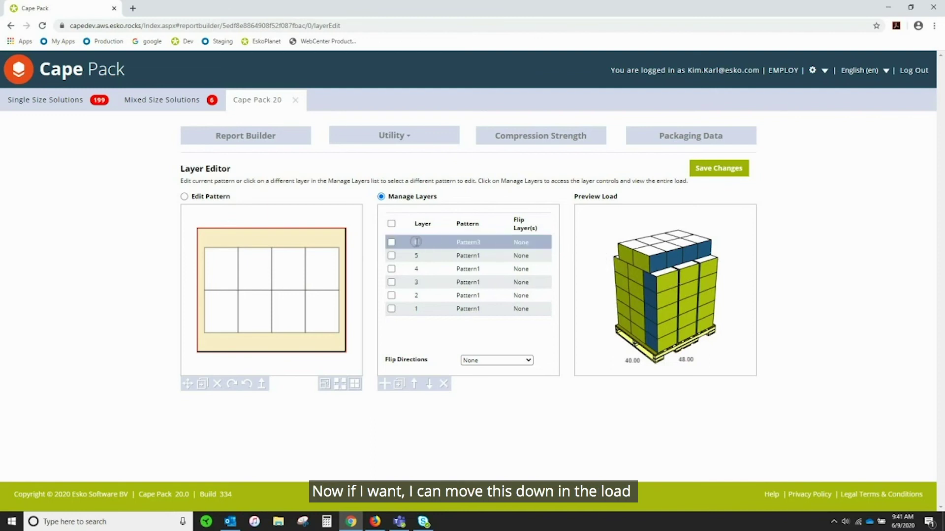
Step: Move layer 6 with Pattern3 down two positions in the load and back up to the top
click(392, 242)
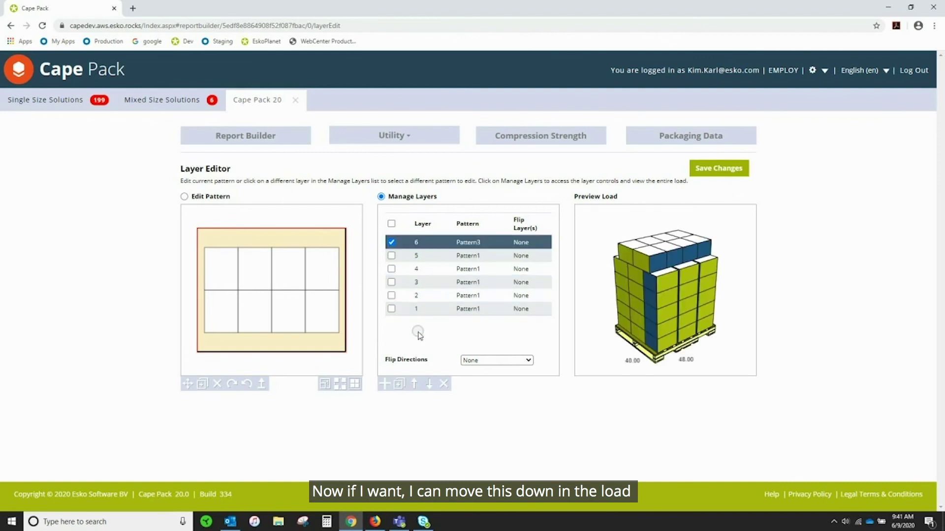
click(429, 384)
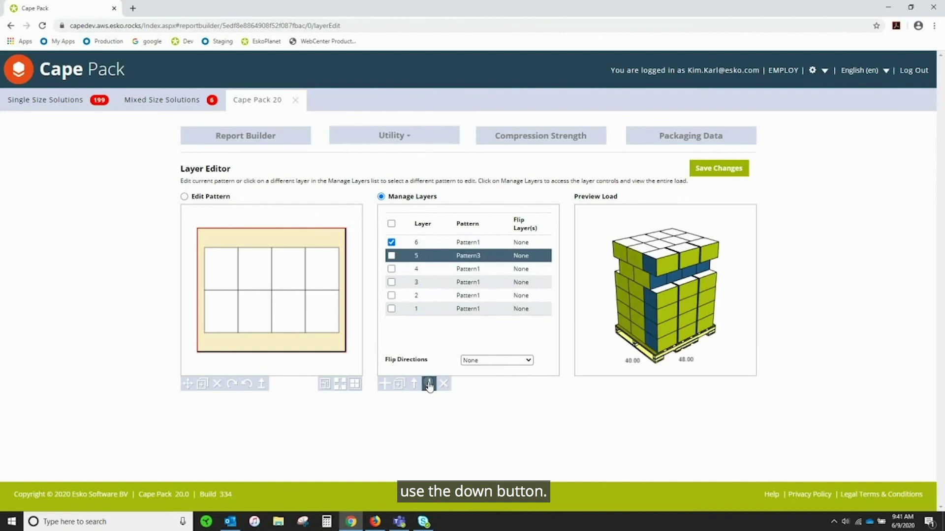
click(429, 384)
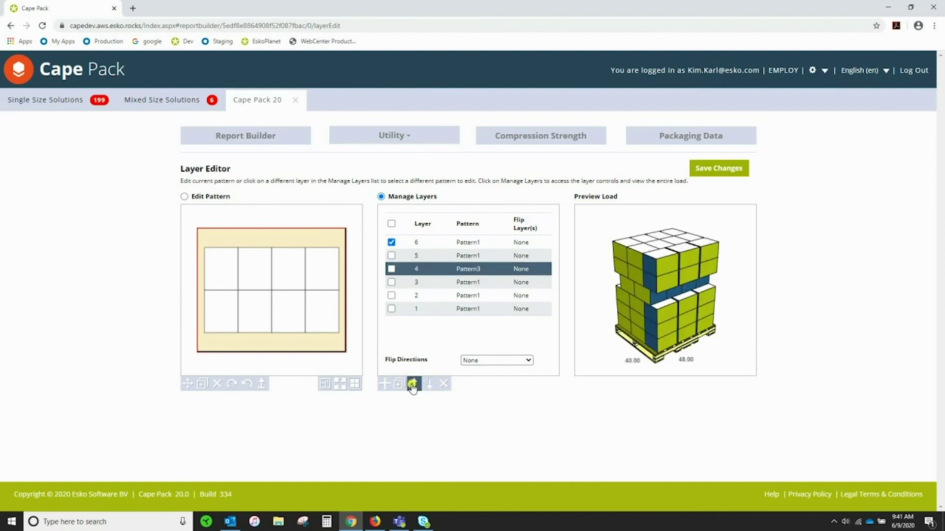
click(414, 384)
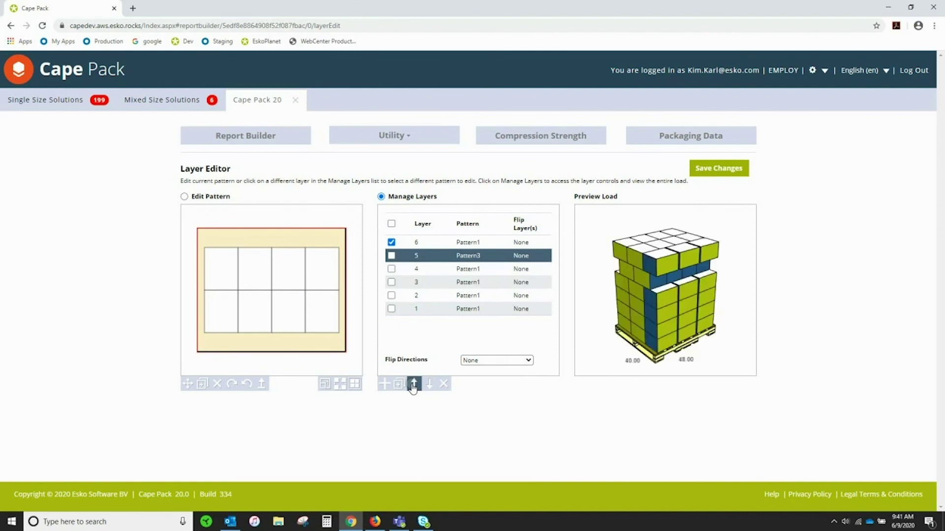
click(413, 384)
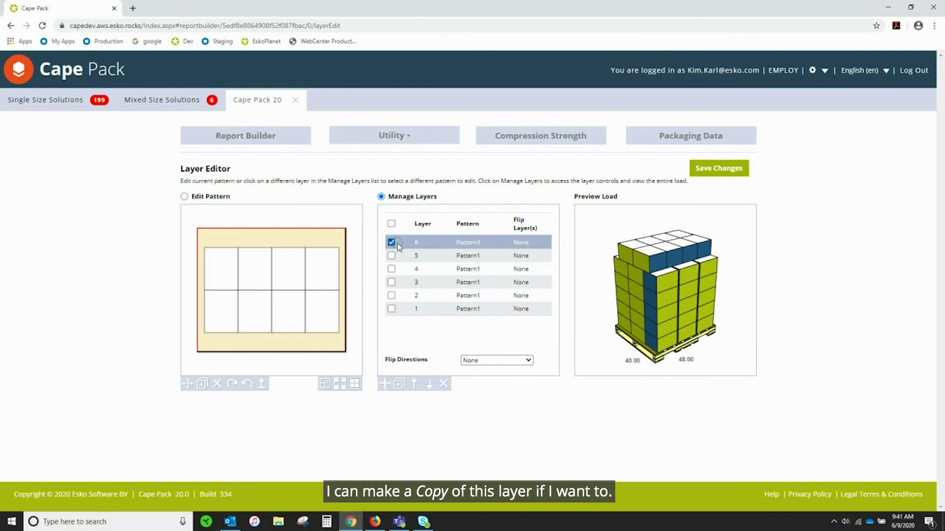
Step: Copy layer 6 with Pattern3 to add a seventh layer to the load, and clear the layer selection
click(478, 242)
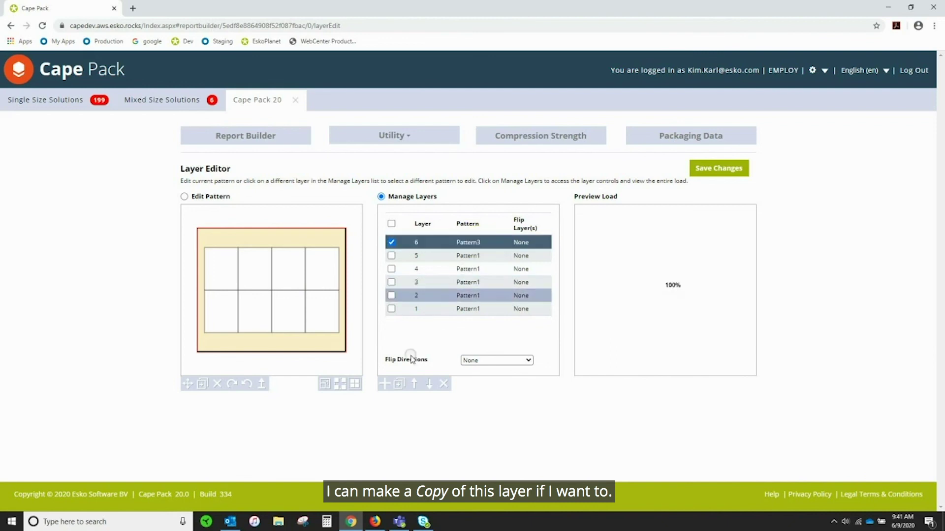
click(399, 385)
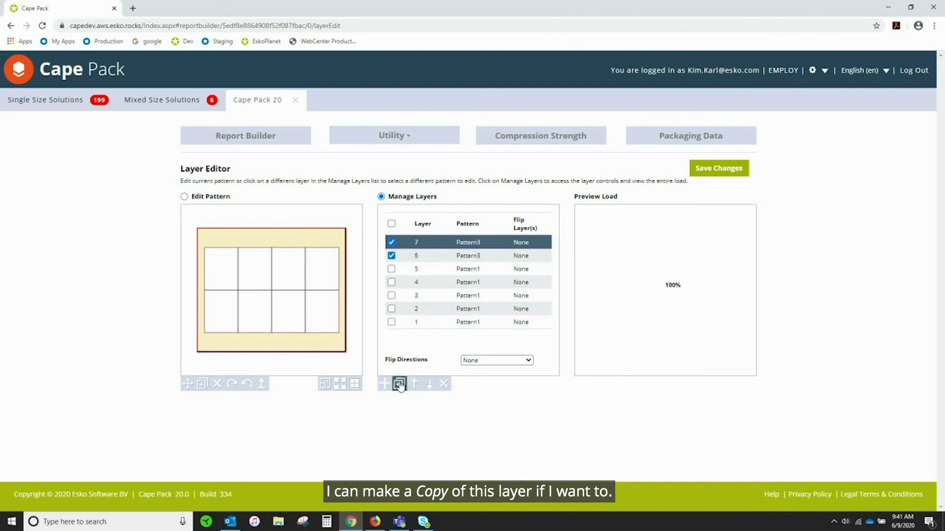
click(391, 243)
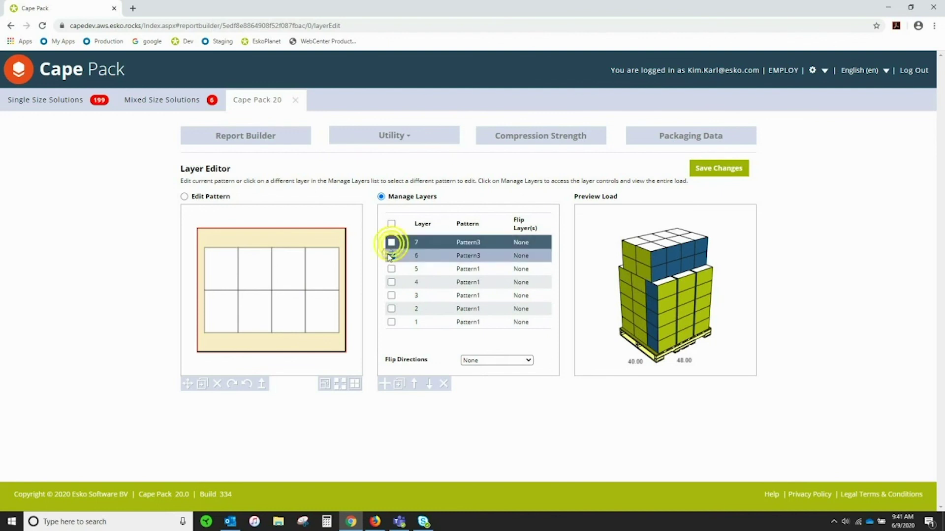
Step: Delete Pattern1 layer 3, and Pattern1 layer 2 of the renumbered list, to reduce the load to five layers
click(391, 295)
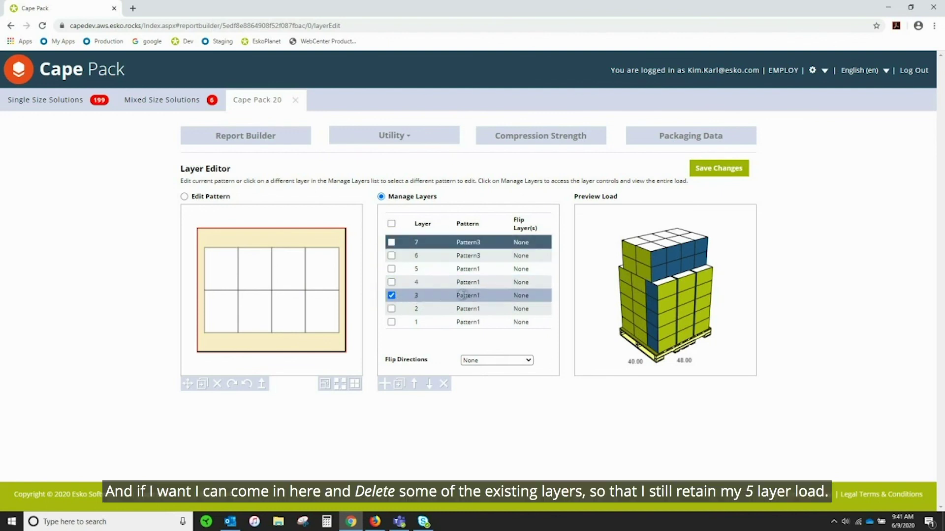
click(464, 296)
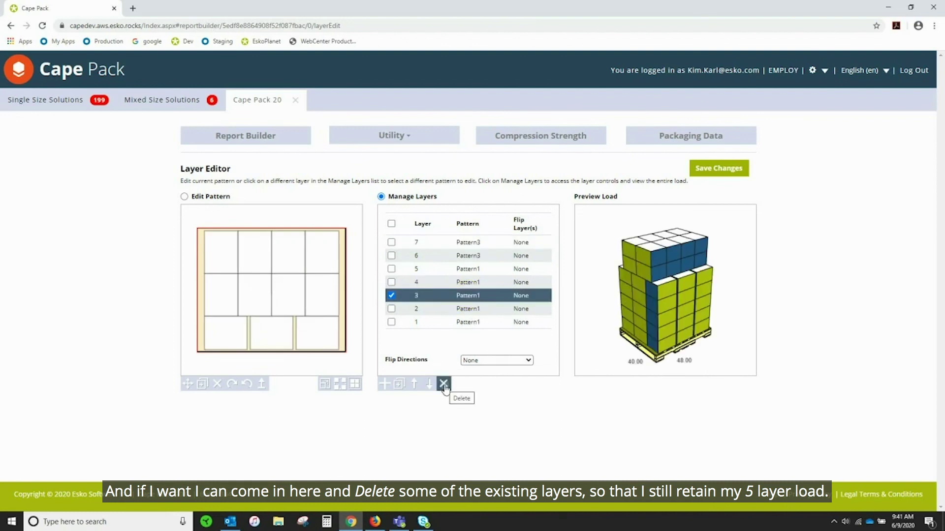
click(444, 385)
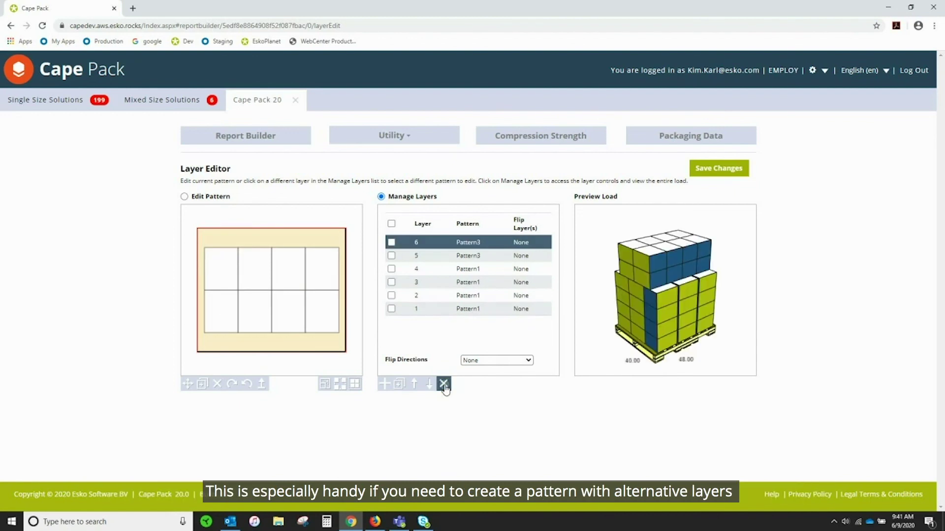
click(392, 296)
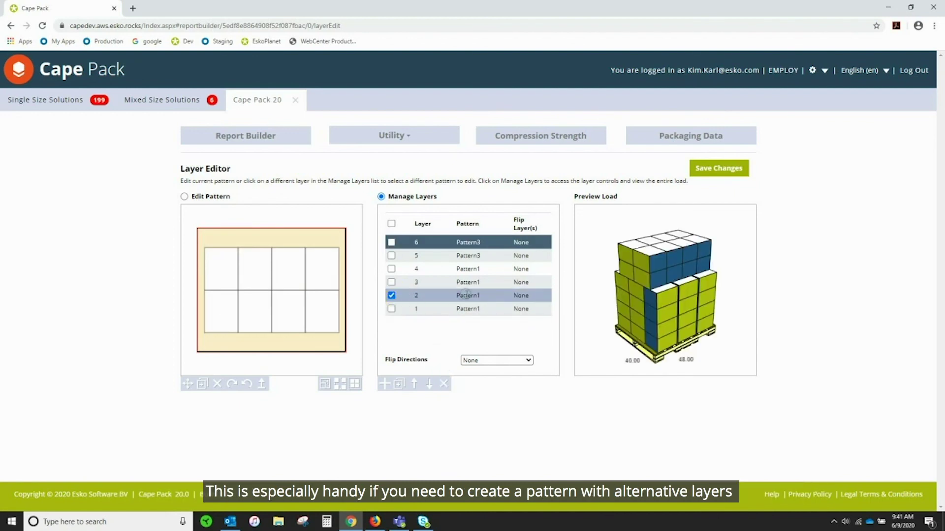
click(445, 388)
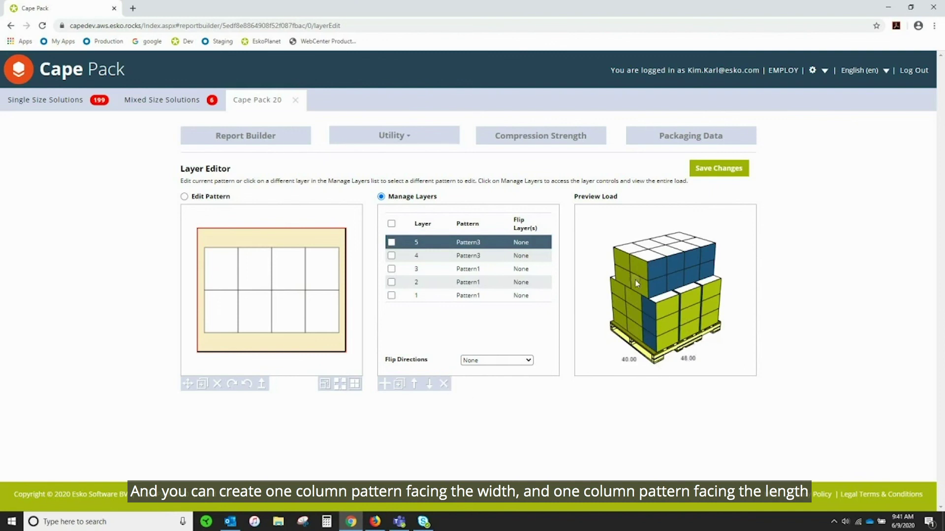
mouse_move(629, 297)
mouse_down()
mouse_move(710, 296)
mouse_move(613, 297)
mouse_move(634, 315)
mouse_move(629, 292)
mouse_move(634, 305)
mouse_up()
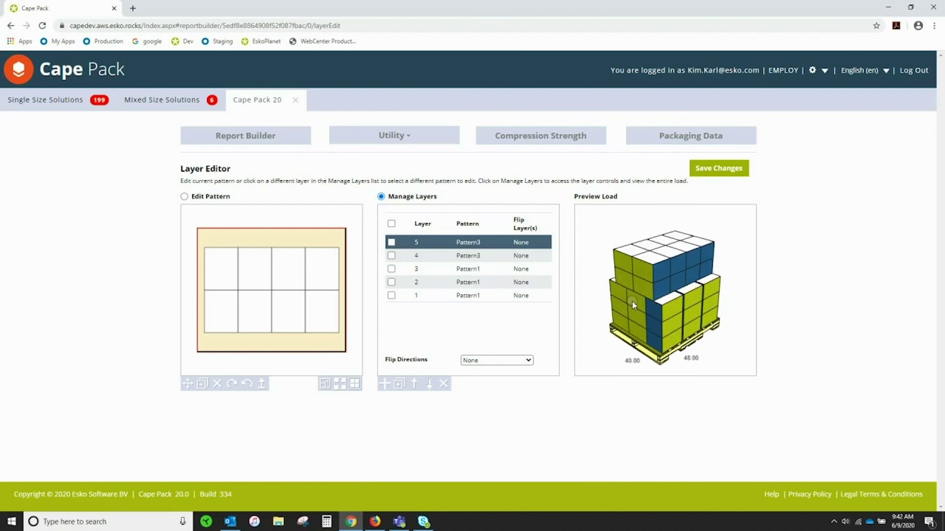